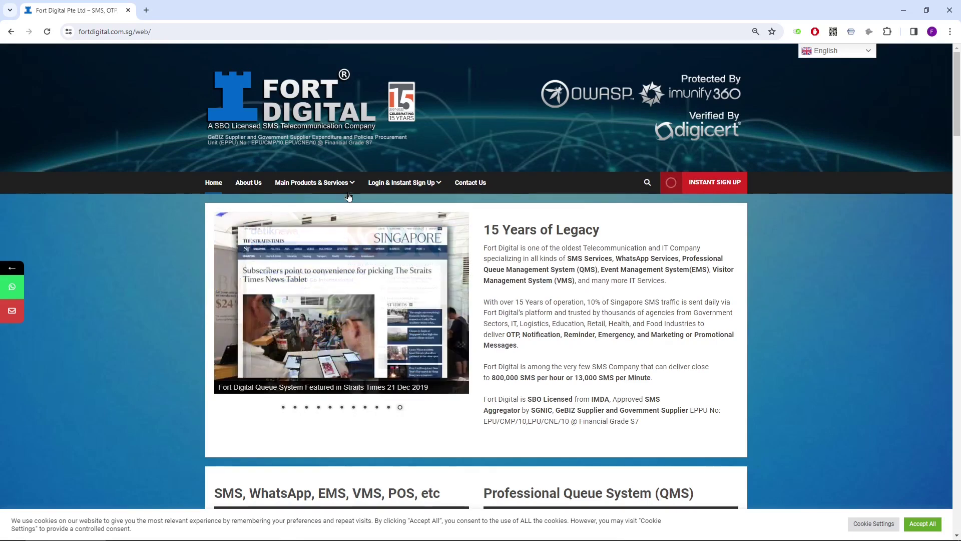
# Go to the WhatsApp Broadcast (PC Windows) page under Main Products & Services > WhatsApp Services
pyautogui.moveTo(314, 182)
pyautogui.moveTo(451, 238)
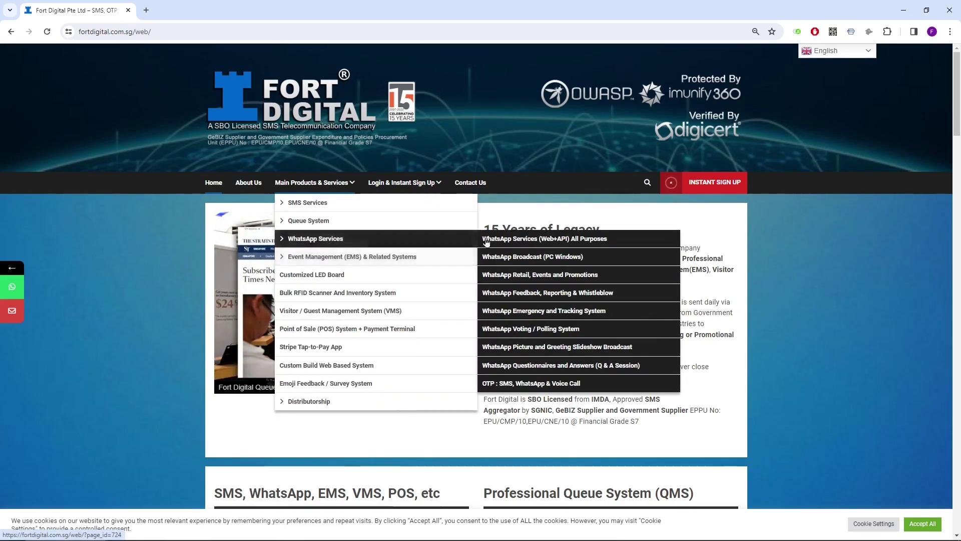
pyautogui.click(517, 257)
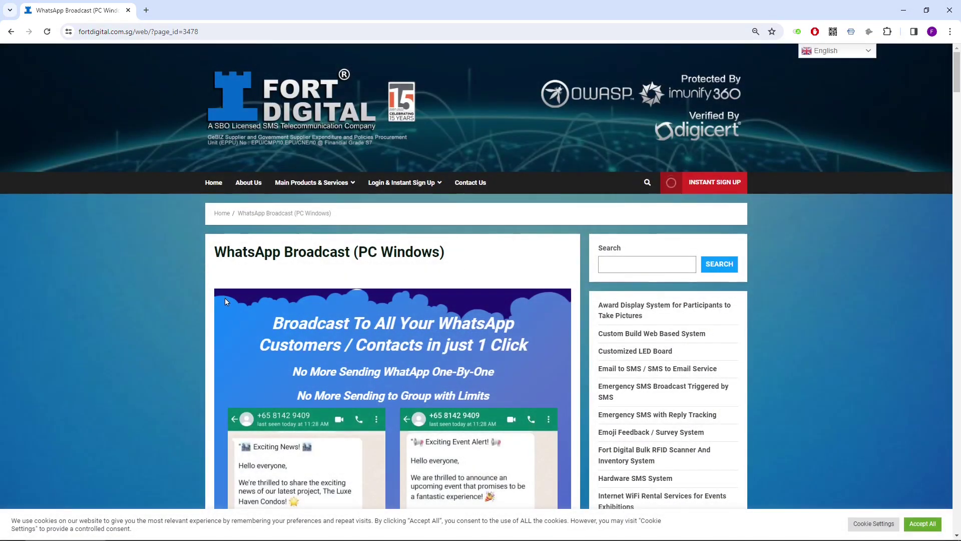
pyautogui.scroll(-8, 187, 279)
pyautogui.scroll(-9, 188, 283)
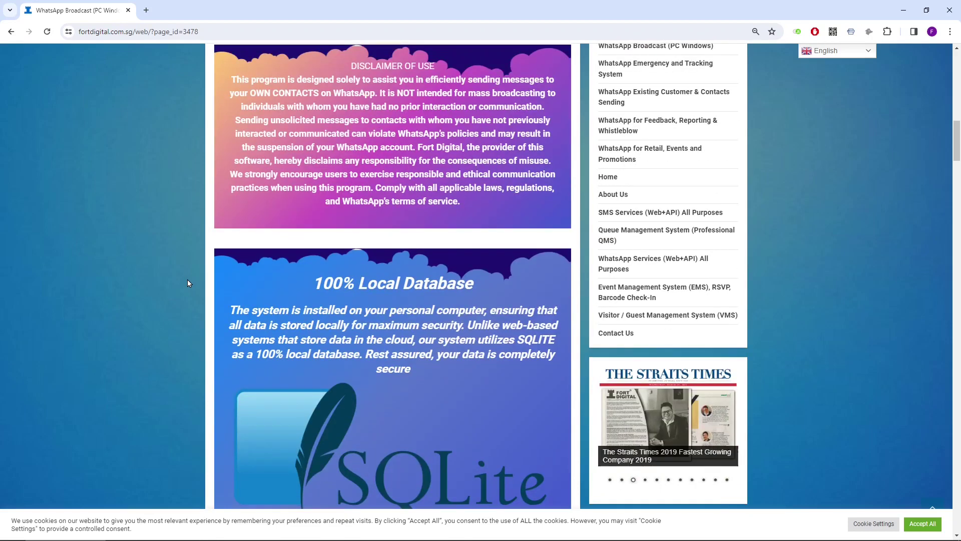
pyautogui.scroll(-5, 188, 282)
pyautogui.scroll(12, 187, 282)
pyautogui.scroll(7, 187, 282)
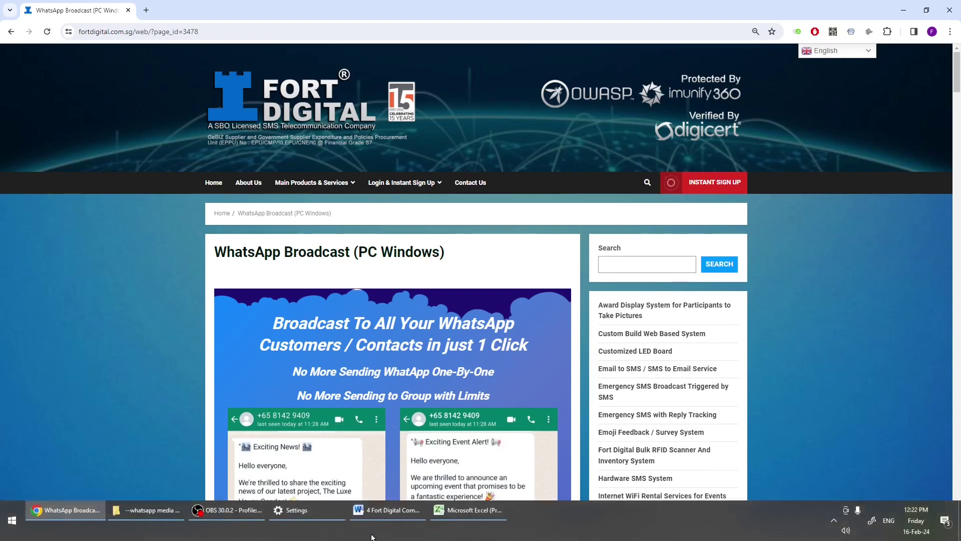
# In the '4 Fort Digital Communication Tools' document, highlight section 1, SMS Web-Based System, through its link
pyautogui.click(386, 513)
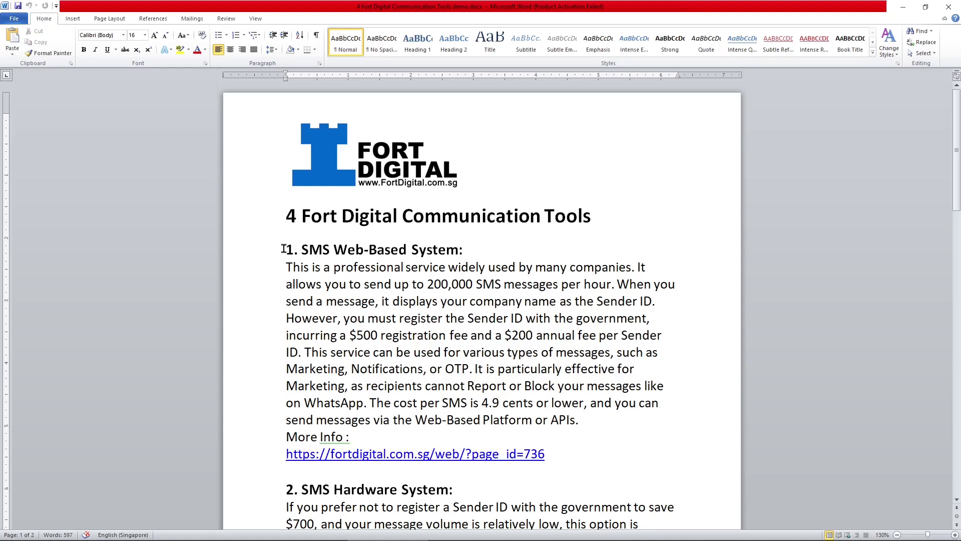
pyautogui.moveTo(283, 248); pyautogui.dragTo(555, 455)
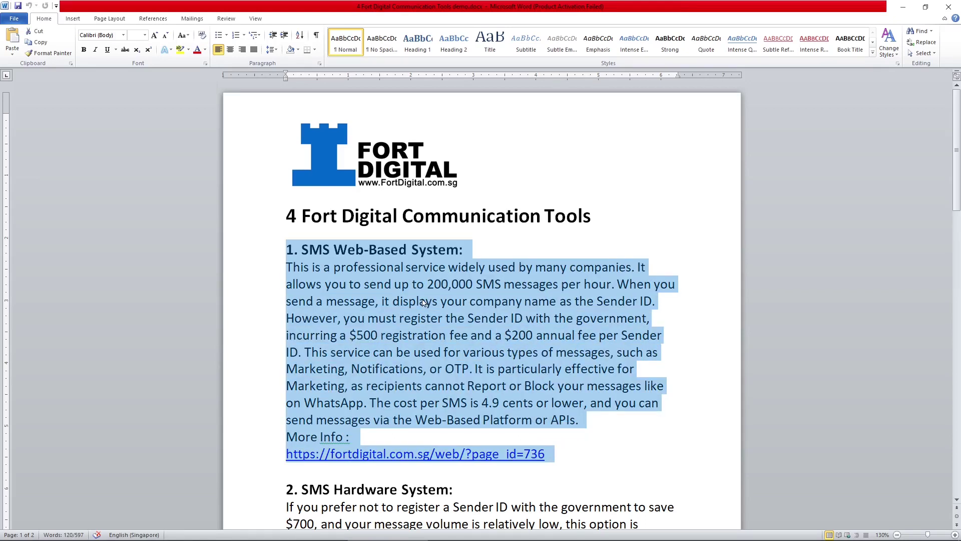
# Reselect section 1, then highlight section 2, SMS Hardware System, from its heading to '(server grade)'
pyautogui.click(364, 298)
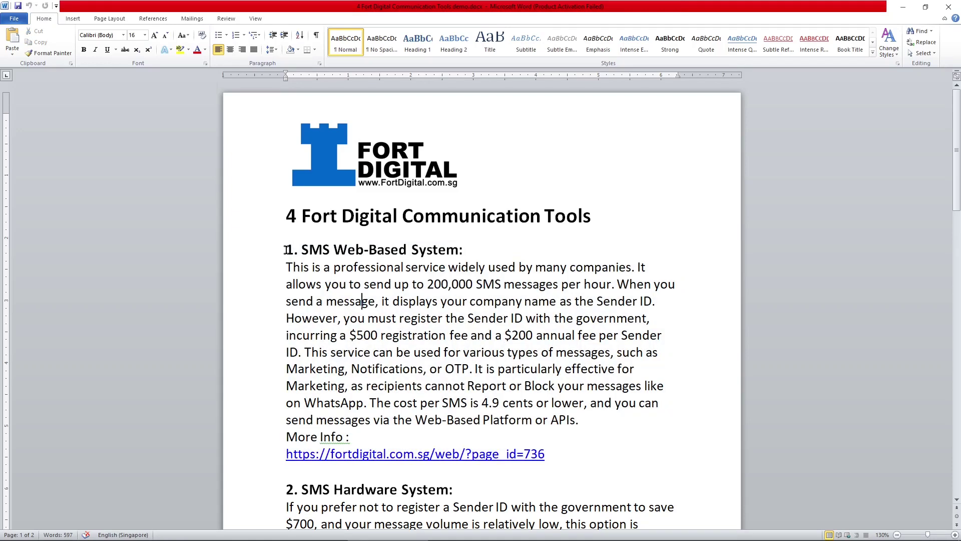
pyautogui.moveTo(286, 248); pyautogui.dragTo(556, 448)
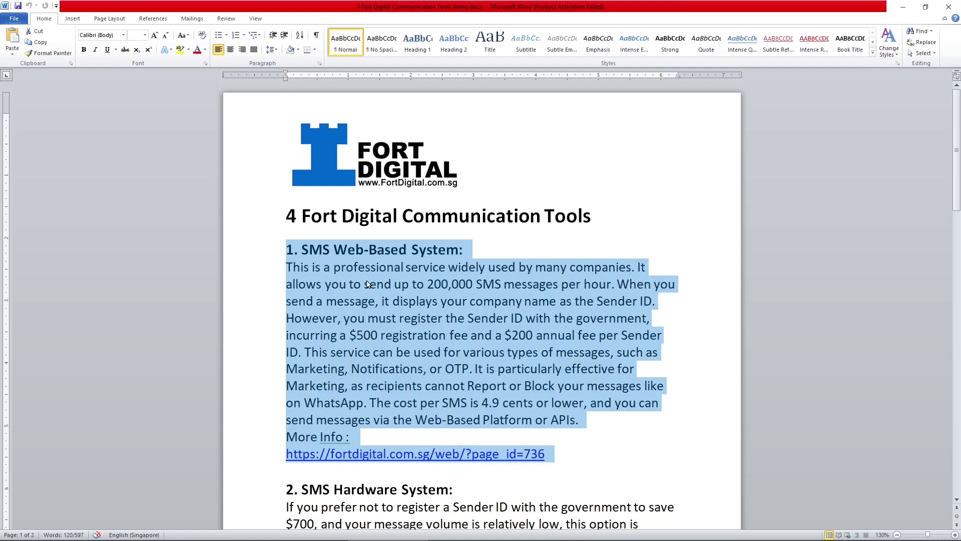
pyautogui.click(367, 285)
pyautogui.moveTo(286, 248); pyautogui.dragTo(557, 454)
pyautogui.scroll(-6, 557, 454)
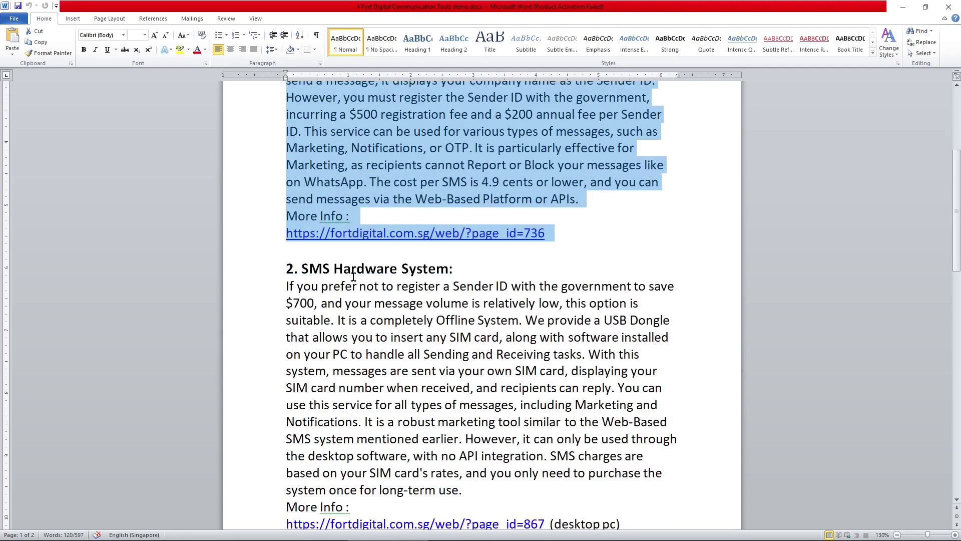
pyautogui.moveTo(283, 202); pyautogui.dragTo(633, 478)
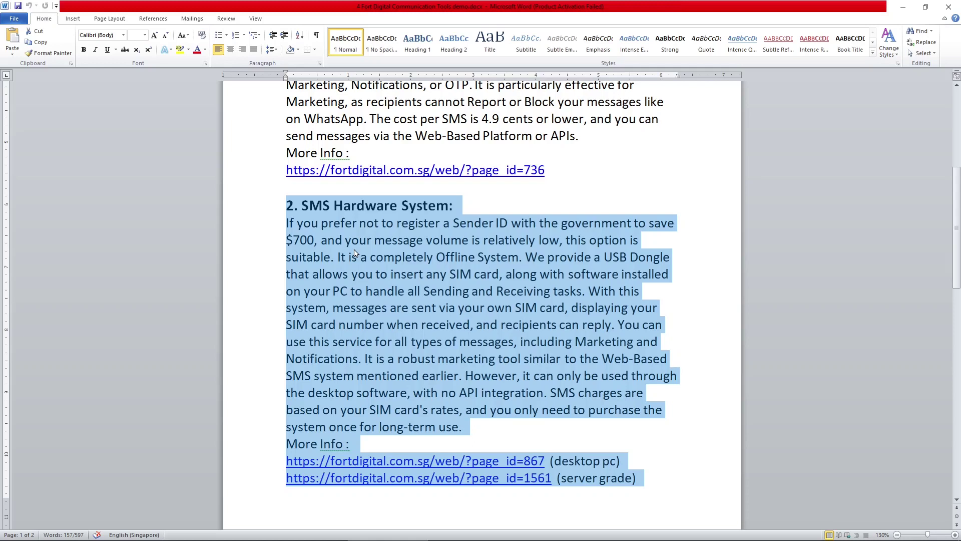
# Highlight section 3, WhatsApp Web-Based, through its page_id=724 More Info link
pyautogui.click(354, 253)
pyautogui.moveTo(286, 205); pyautogui.dragTo(656, 472)
pyautogui.scroll(-8, 354, 256)
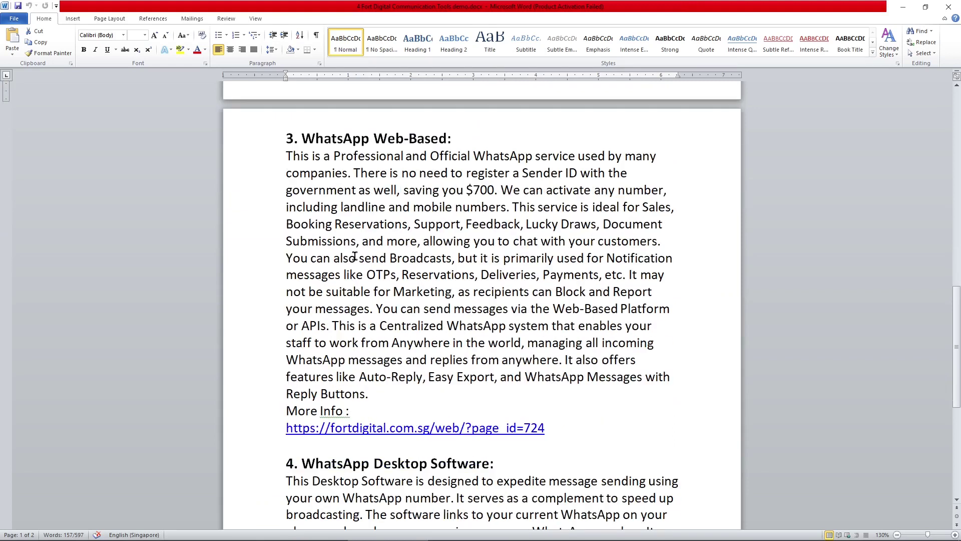
pyautogui.moveTo(286, 170); pyautogui.dragTo(553, 458)
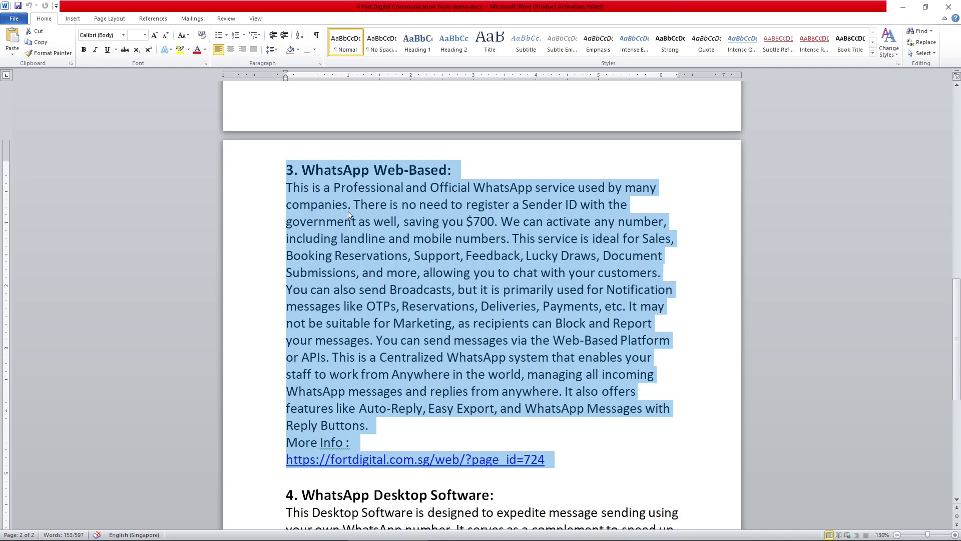
pyautogui.scroll(-5, 365, 249)
pyautogui.scroll(-1, 335, 251)
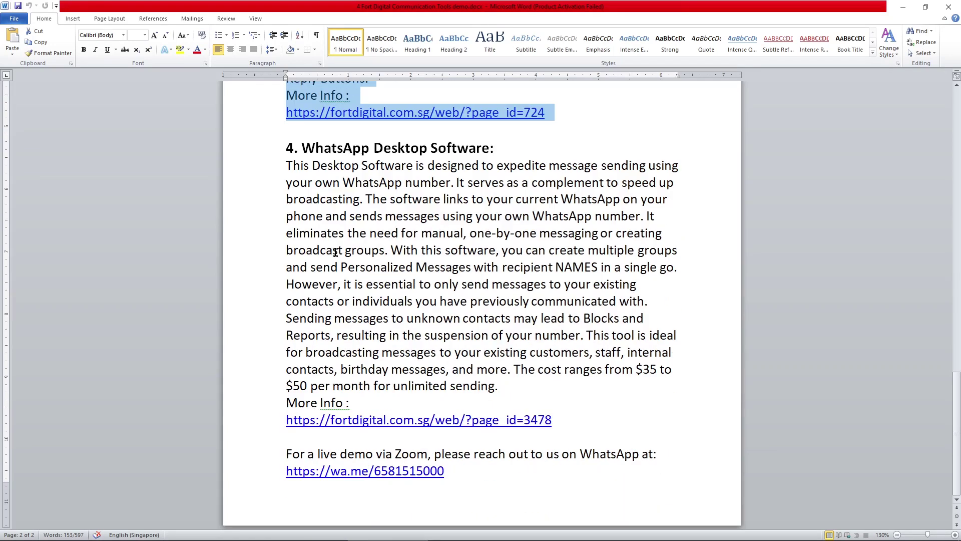
pyautogui.click(286, 148)
pyautogui.moveTo(286, 148); pyautogui.dragTo(576, 420)
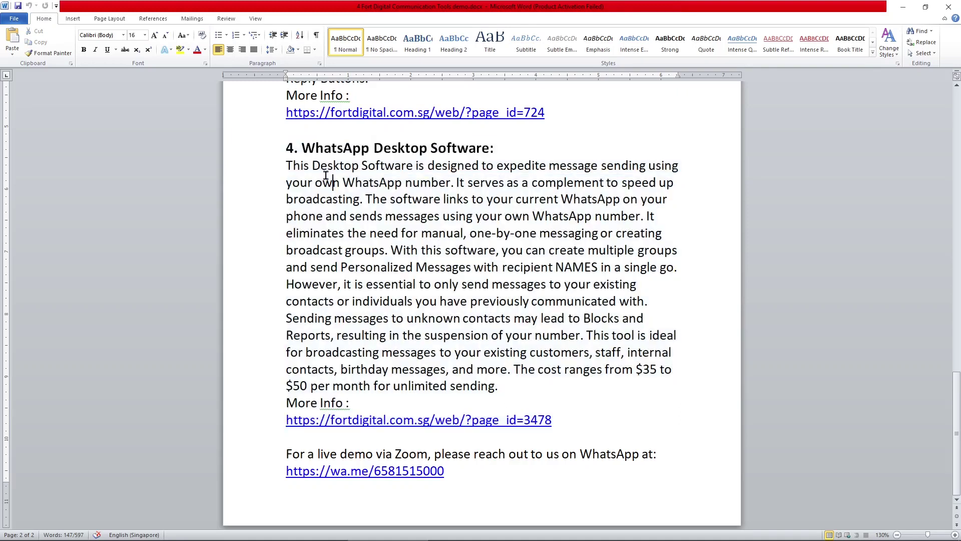
# Highlight section 4, WhatsApp Desktop Software, through its page_id=3478 link, then find the Fort Digital WhatsApp Start tile
pyautogui.moveTo(285, 146); pyautogui.dragTo(452, 246)
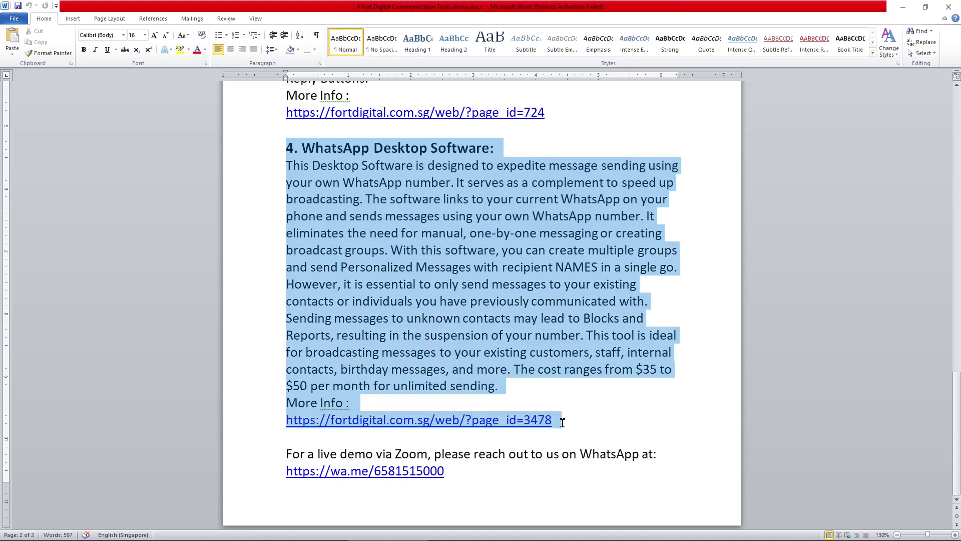
pyautogui.moveTo(562, 422); pyautogui.dragTo(562, 421)
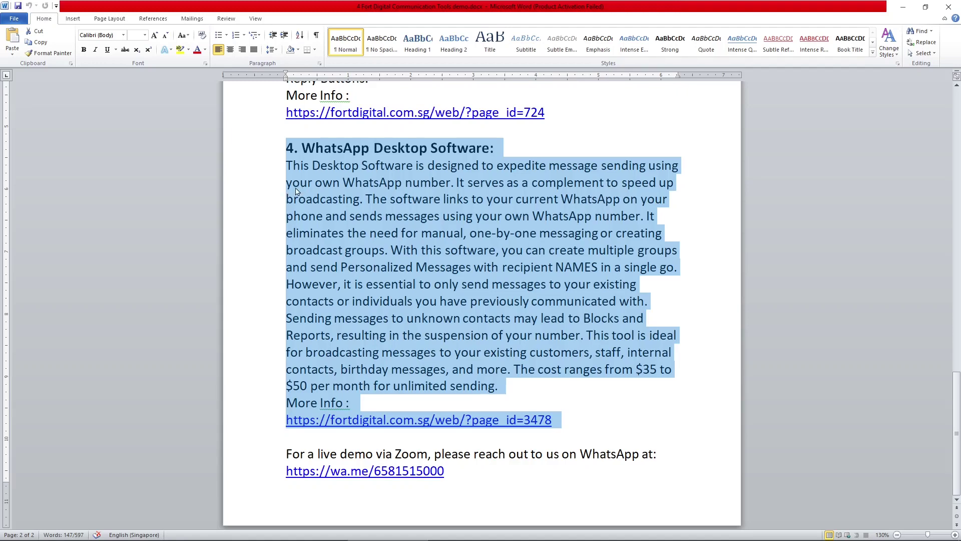
pyautogui.click(323, 184)
pyautogui.moveTo(287, 147); pyautogui.dragTo(572, 419)
pyautogui.press('super')
pyautogui.scroll(-10, 276, 318)
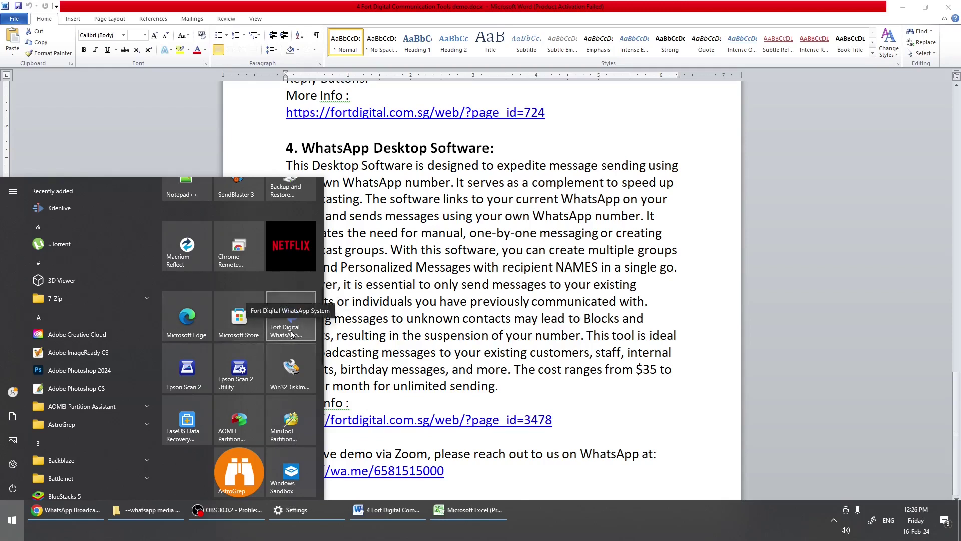
# Launch Fort Digital WhatsApp System from Start and log in with the account password
pyautogui.click(292, 328)
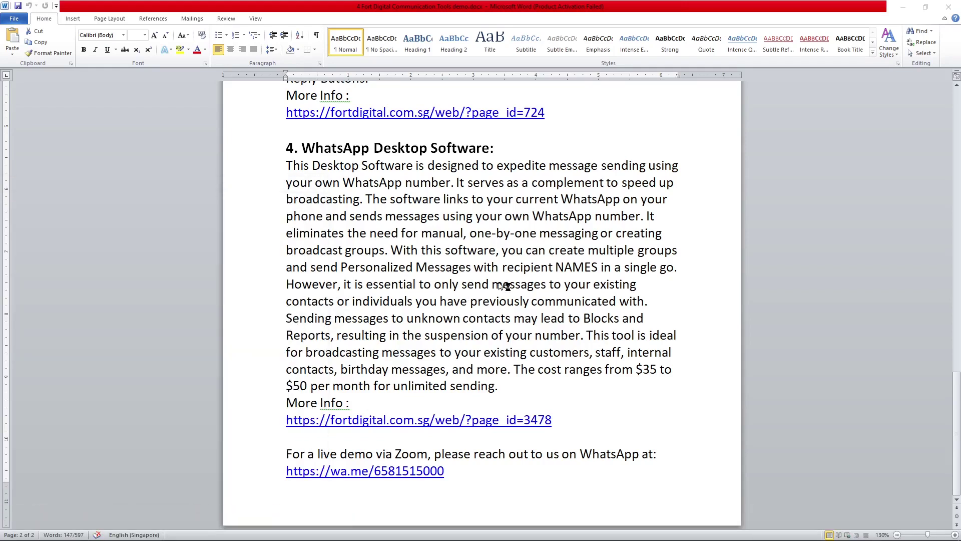
pyautogui.press('super+d')
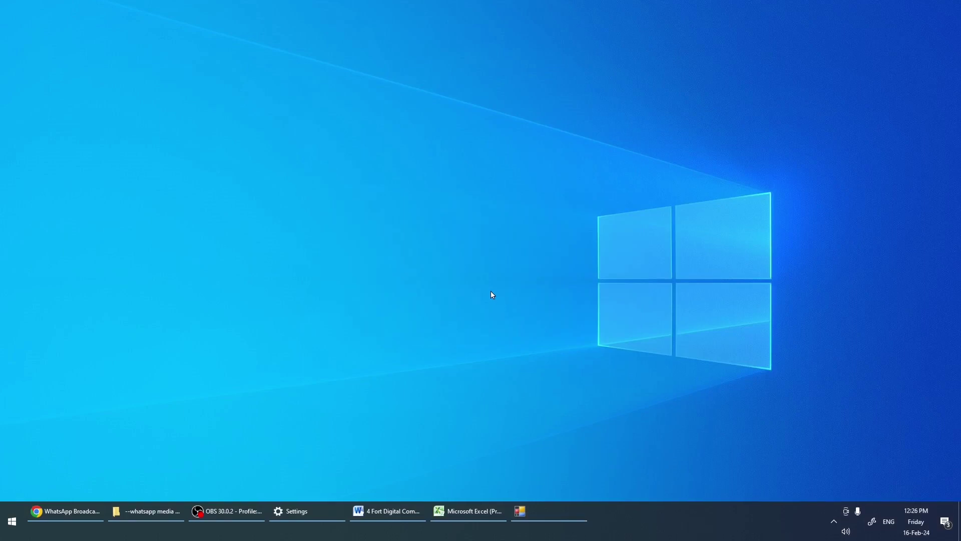
pyautogui.click(451, 262)
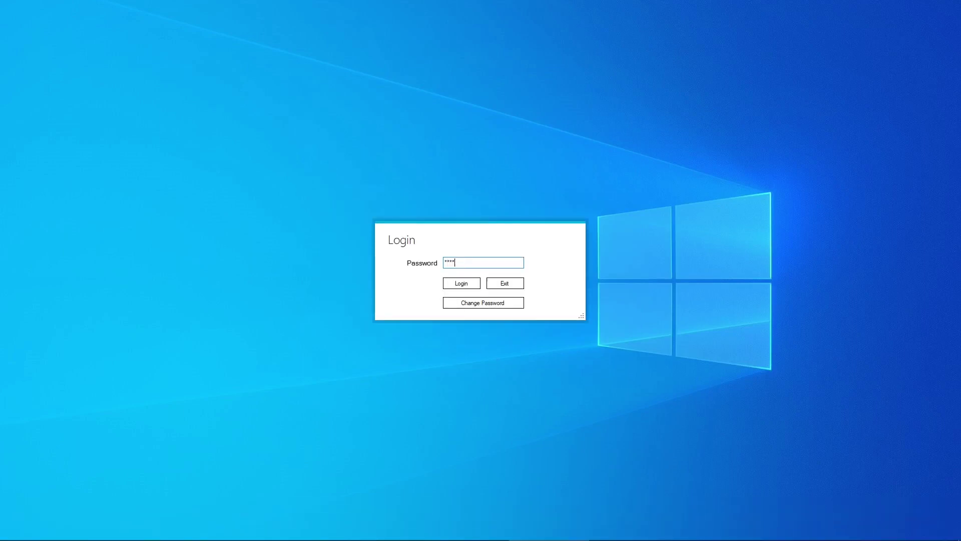
pyautogui.click(461, 283)
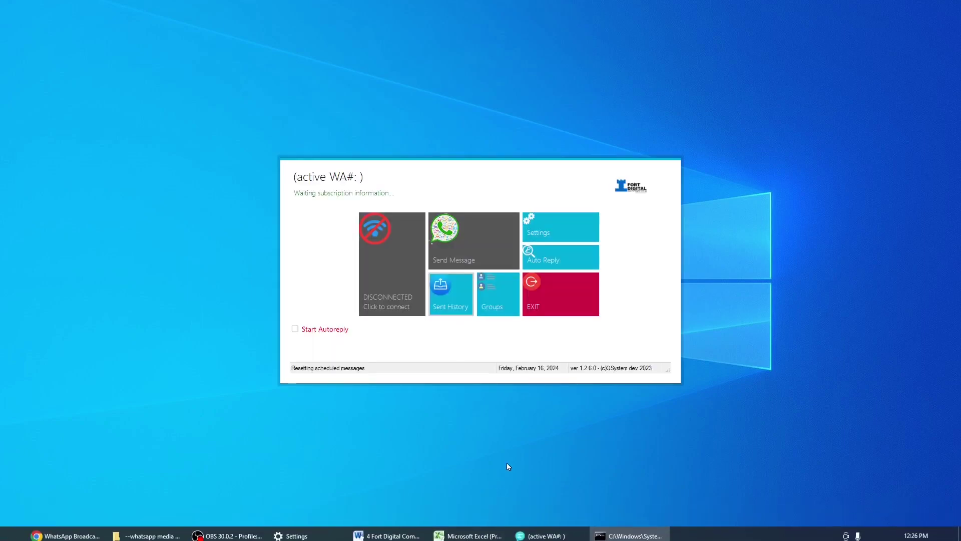
pyautogui.moveTo(566, 510)
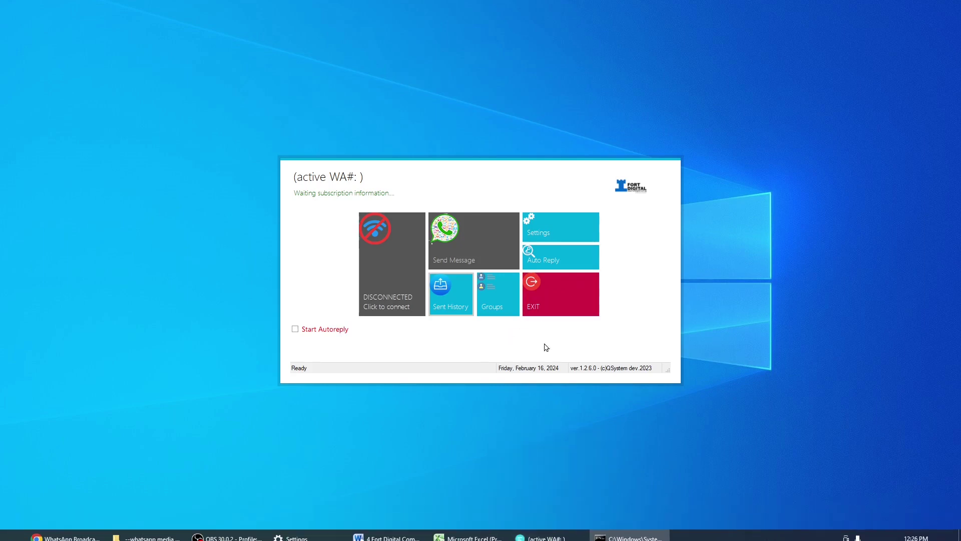
pyautogui.click(606, 509)
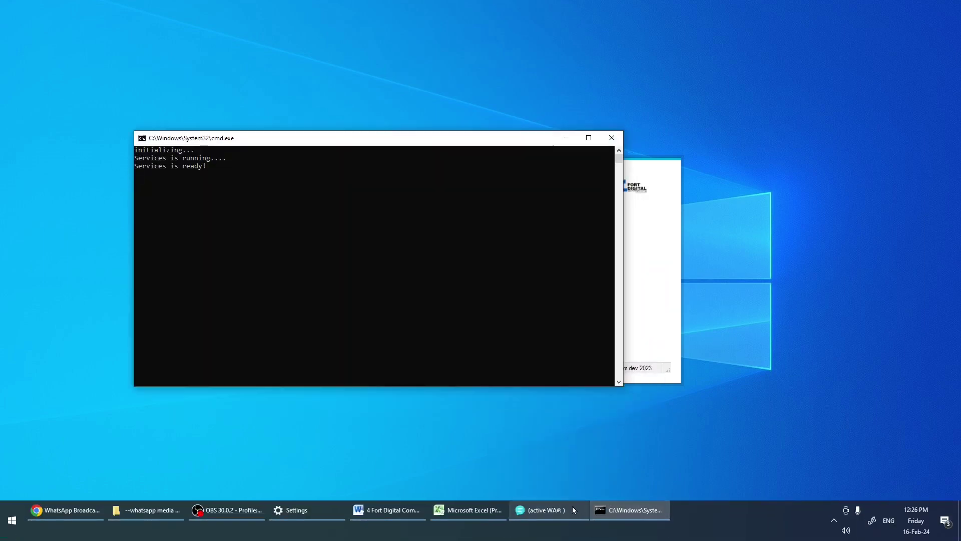
pyautogui.click(572, 508)
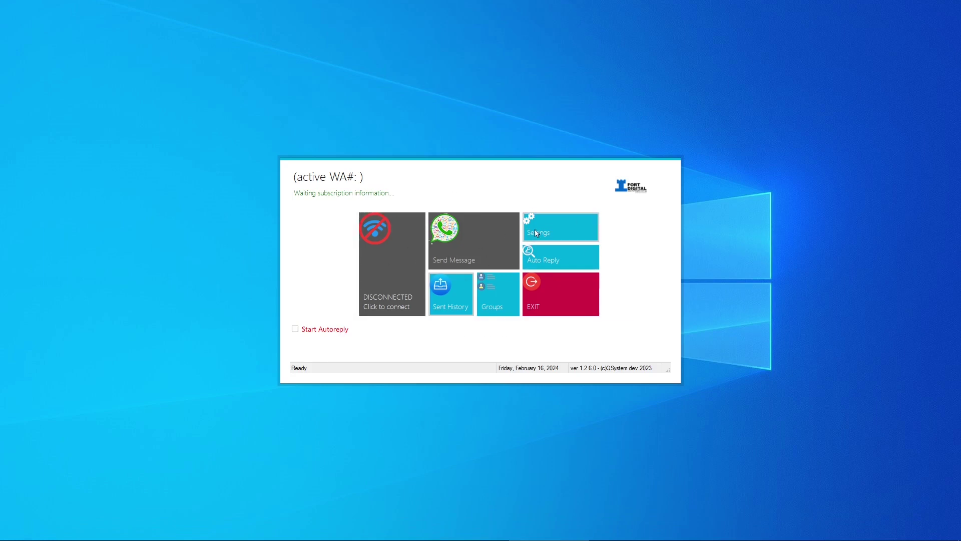
# Enter the business phone number as the Registered Whatsapp Number in Settings and confirm the submission
pyautogui.click(546, 229)
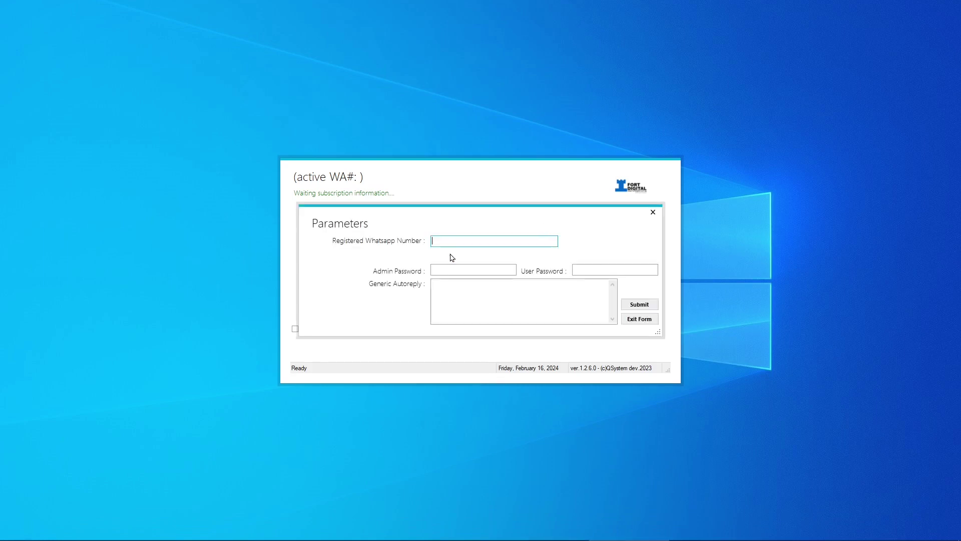
pyautogui.click(639, 305)
pyautogui.click(471, 312)
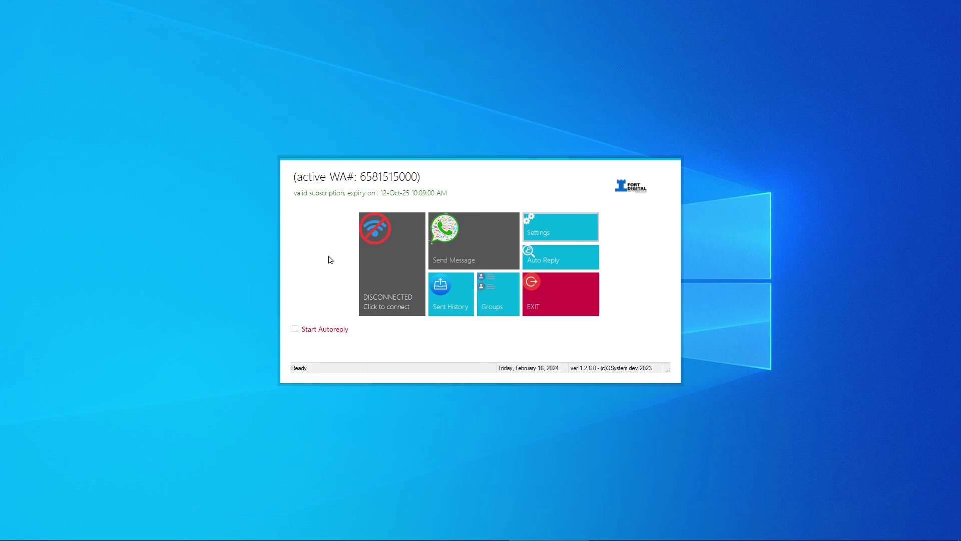
# Select the DISCONNECTED 'Click to connect' tile to begin connecting to WhatsApp services
pyautogui.click(392, 257)
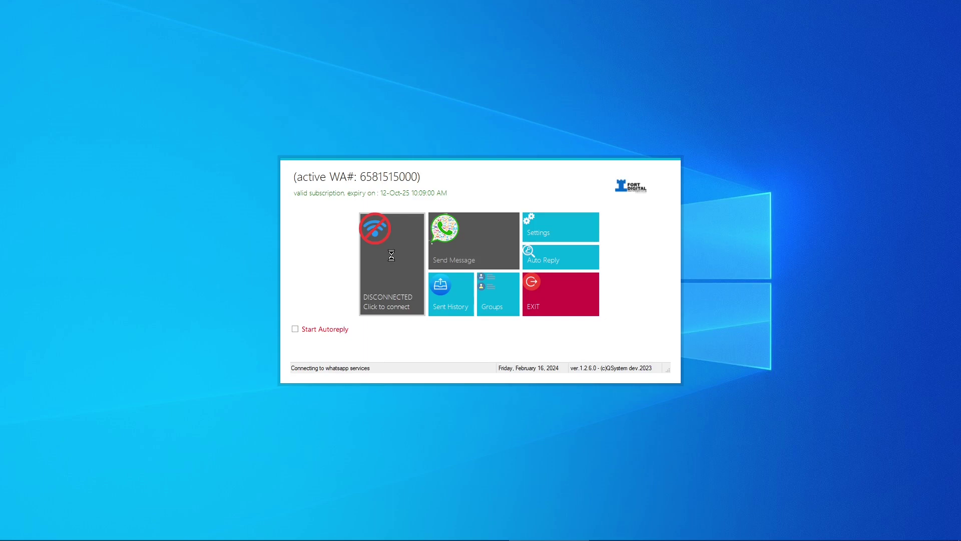
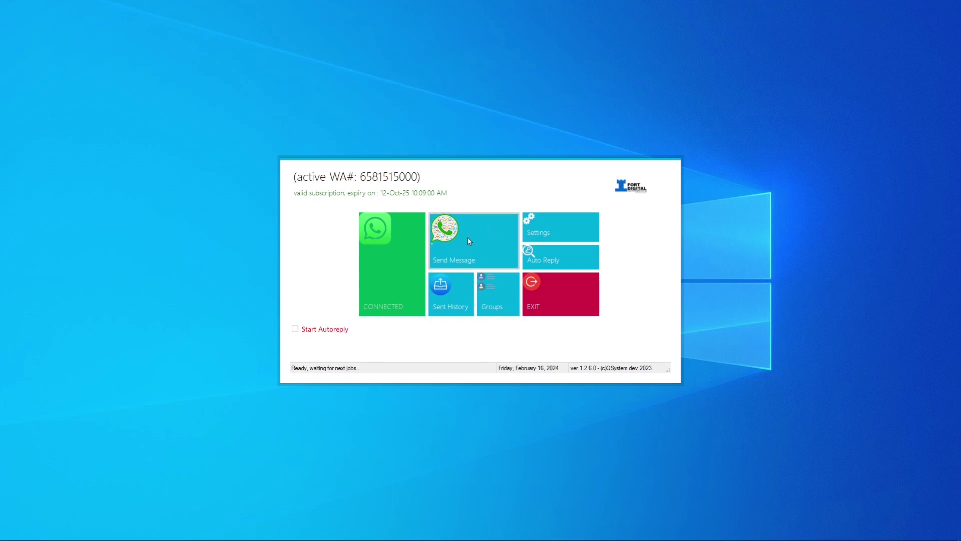
# Open the broadcast message window and browse the Phone Contacts, Upload Contacts and Free Input sources, ending on Phone Contacts
pyautogui.click(468, 239)
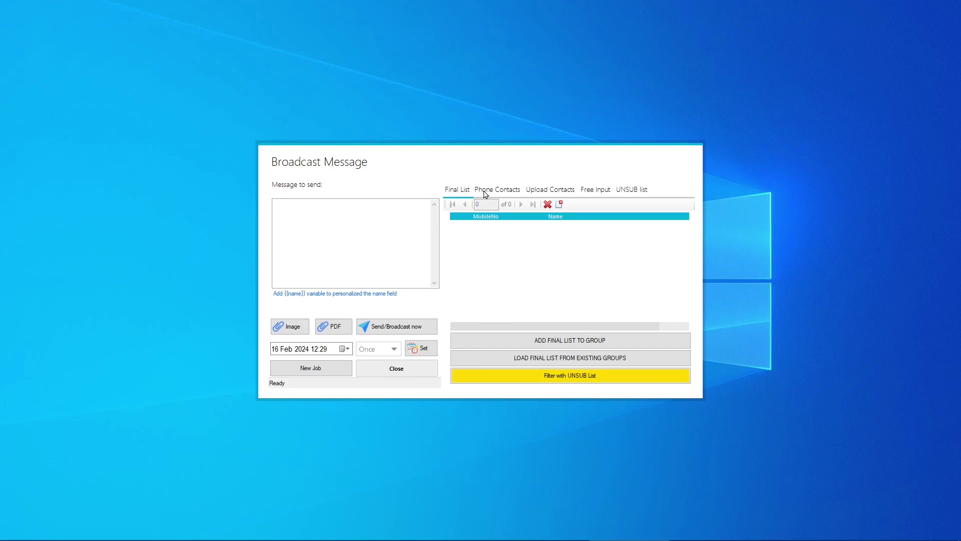
pyautogui.click(485, 195)
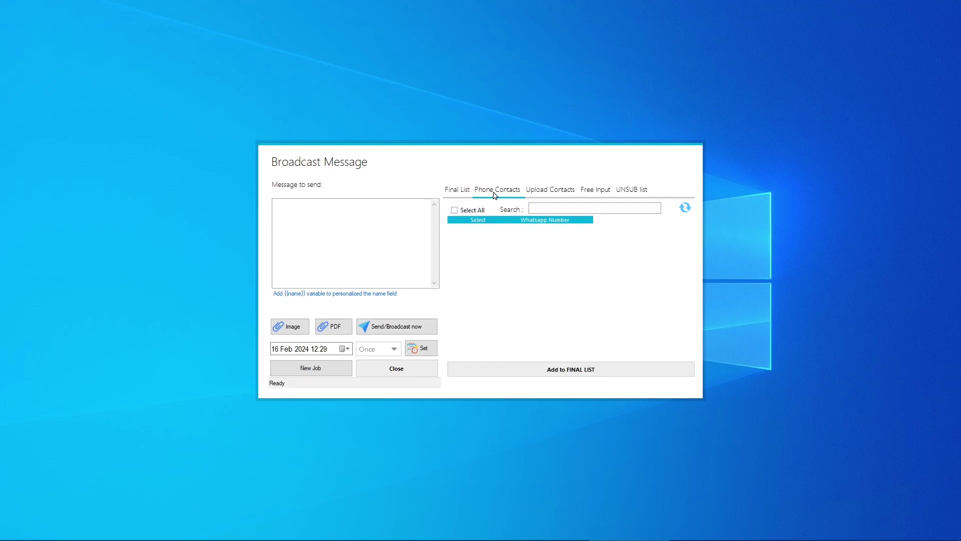
pyautogui.click(549, 189)
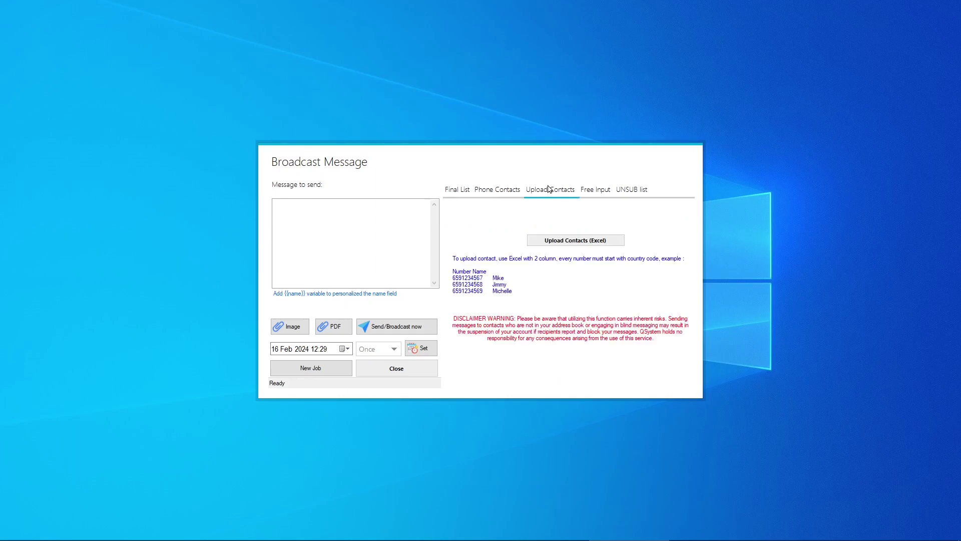
pyautogui.click(603, 194)
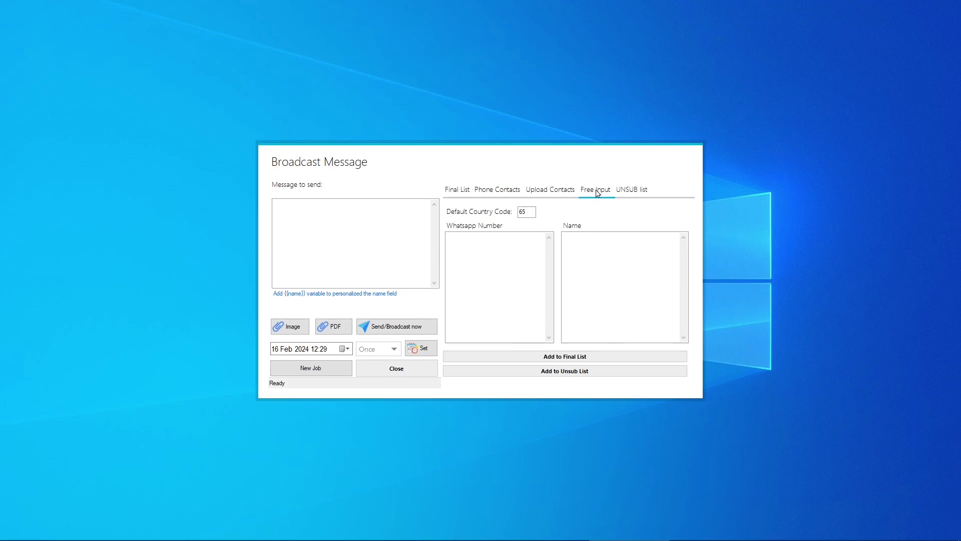
pyautogui.click(490, 192)
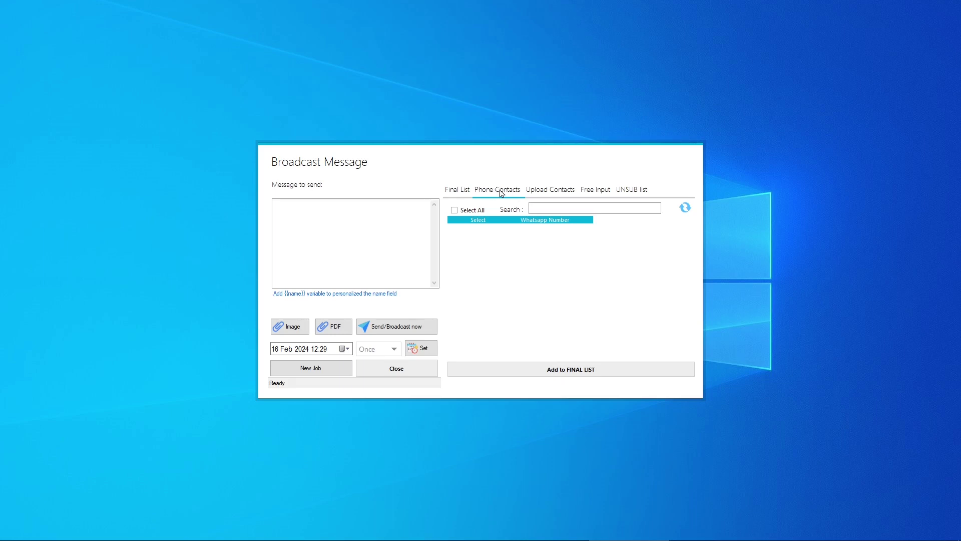
# Refresh the phone contacts, tick the first eight, and confirm them as the final recipient list
pyautogui.click(687, 207)
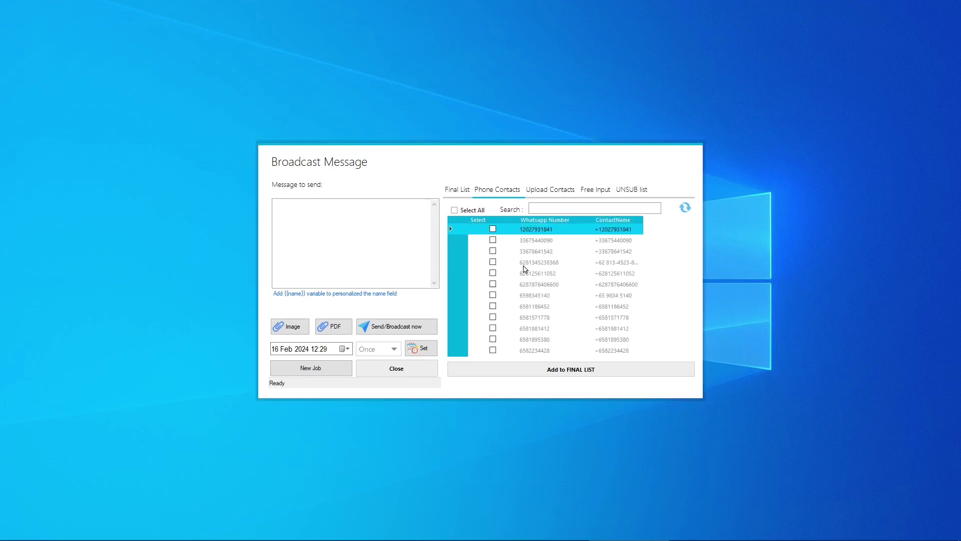
pyautogui.click(493, 230)
pyautogui.click(492, 240)
pyautogui.click(493, 251)
pyautogui.click(493, 262)
pyautogui.click(493, 273)
pyautogui.click(493, 284)
pyautogui.click(492, 306)
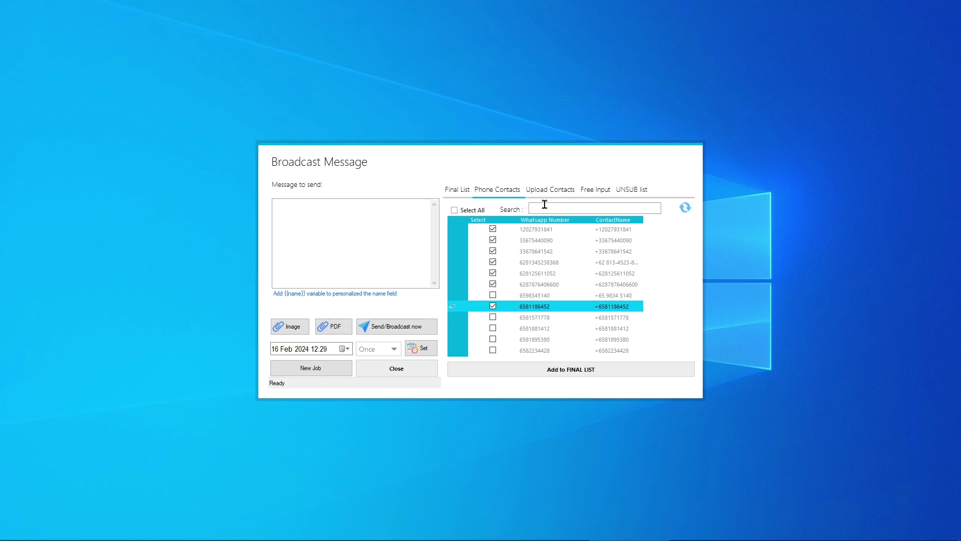
pyautogui.click(494, 296)
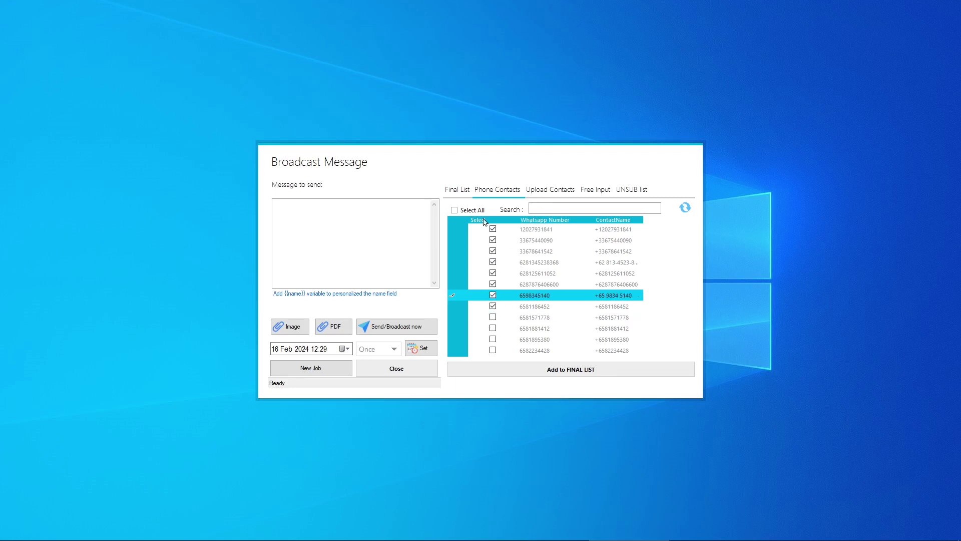
pyautogui.click(572, 370)
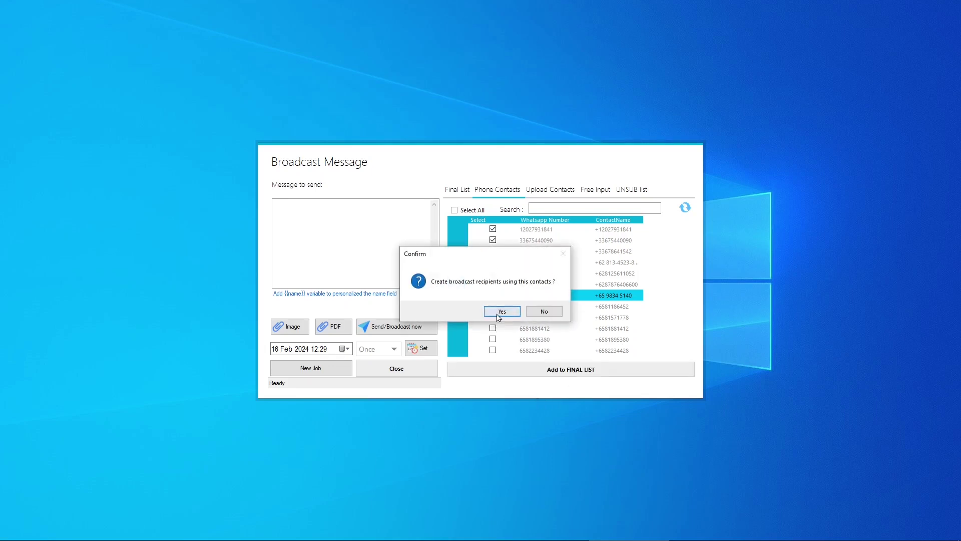
pyautogui.click(500, 311)
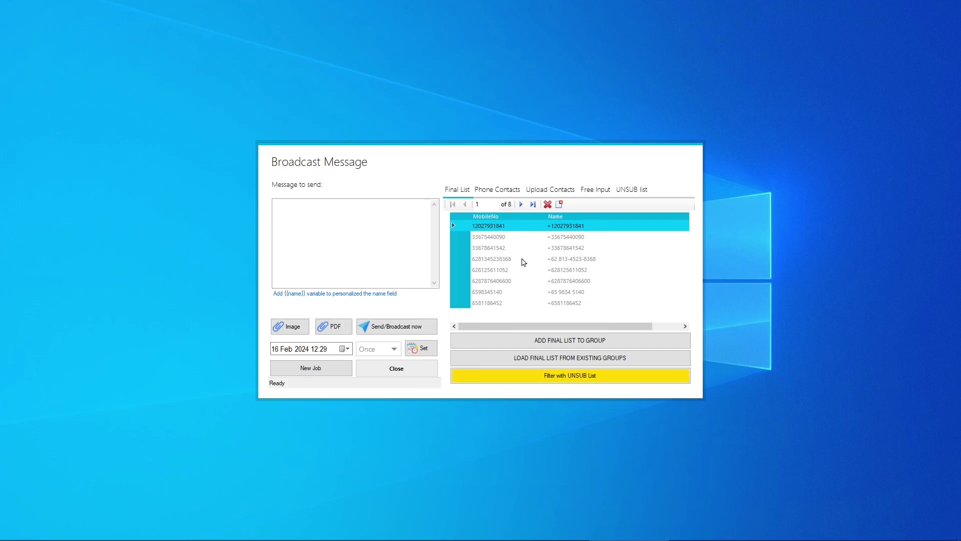
# Create a new contact group named CLOSE FRIENDS
pyautogui.click(554, 339)
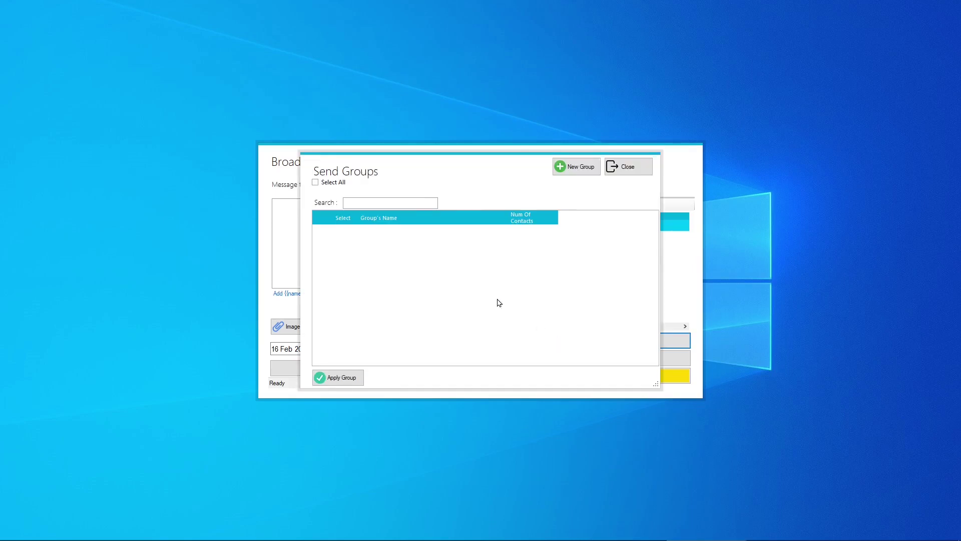
pyautogui.click(578, 167)
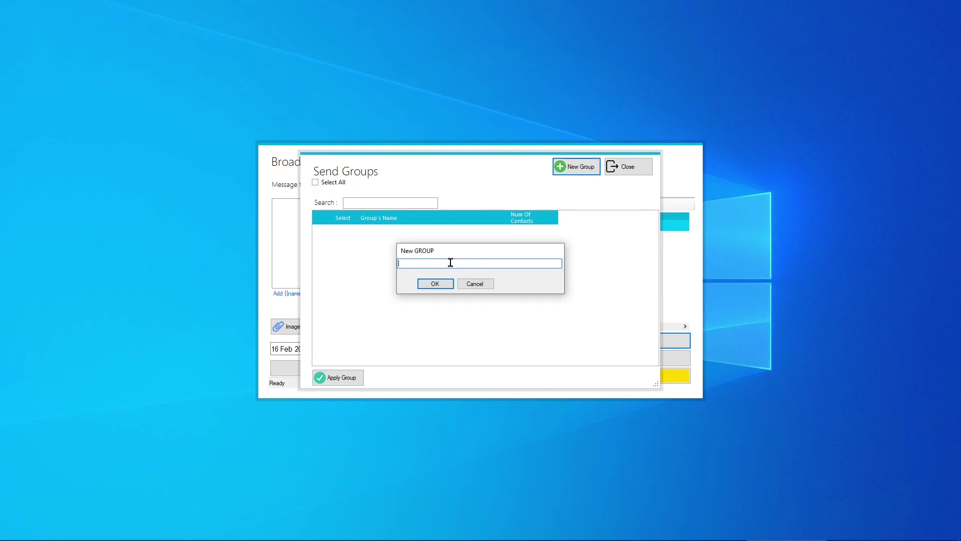
pyautogui.write('CLOSE FRIENDS')
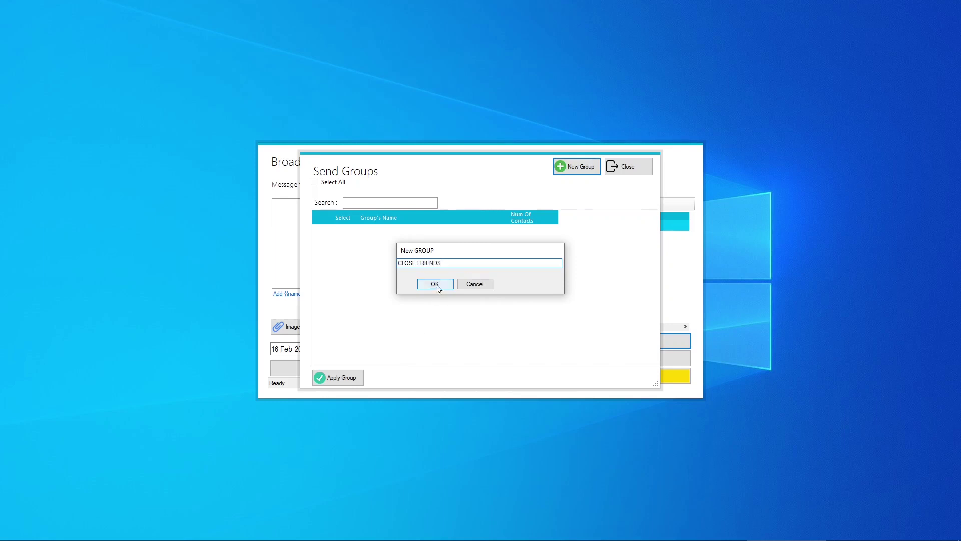
pyautogui.click(435, 283)
# Save the eight-contact final list into CLOSE FRIENDS and close the broadcast window
pyautogui.click(358, 223)
pyautogui.click(335, 380)
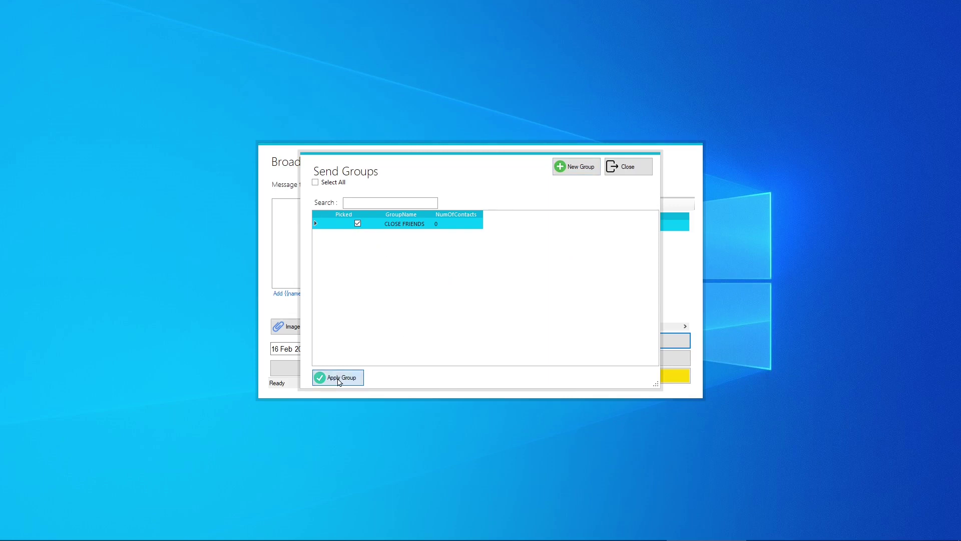
pyautogui.click(480, 313)
pyautogui.click(500, 306)
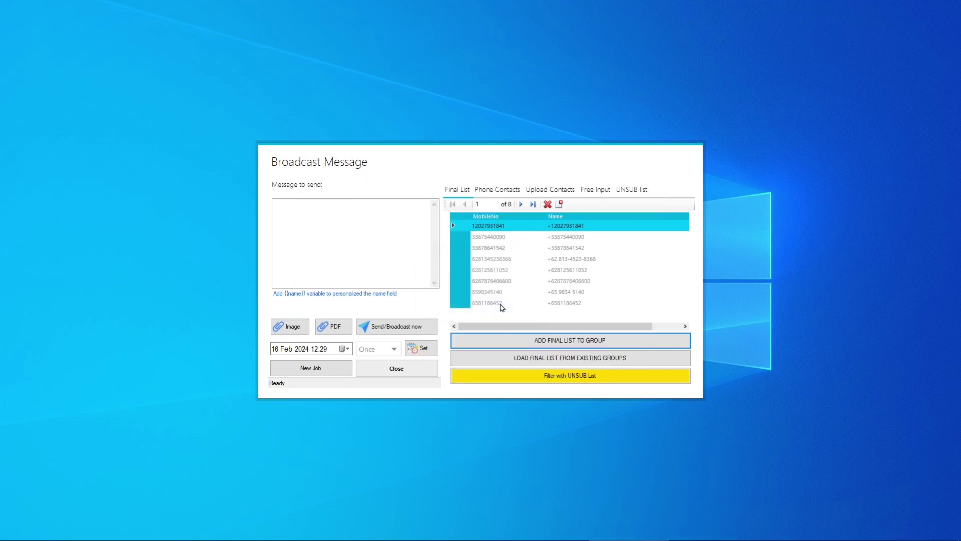
pyautogui.click(410, 365)
# Reopen the broadcast window and load the CLOSE FRIENDS group as the final list
pyautogui.click(463, 308)
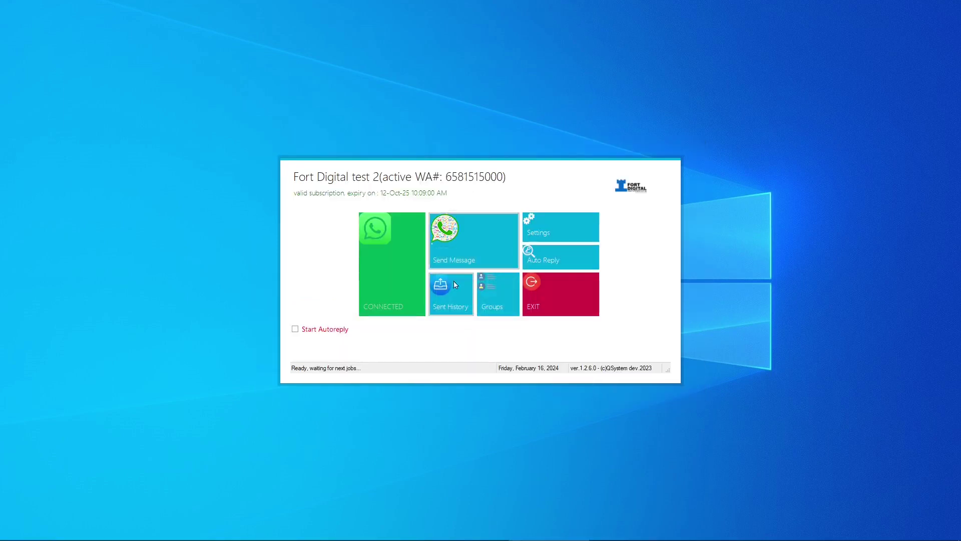
pyautogui.click(469, 242)
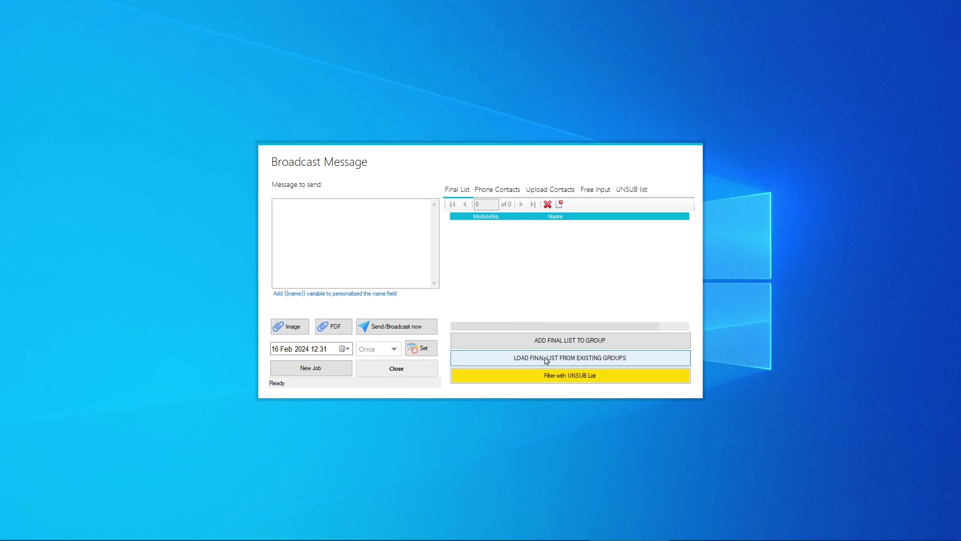
pyautogui.click(590, 360)
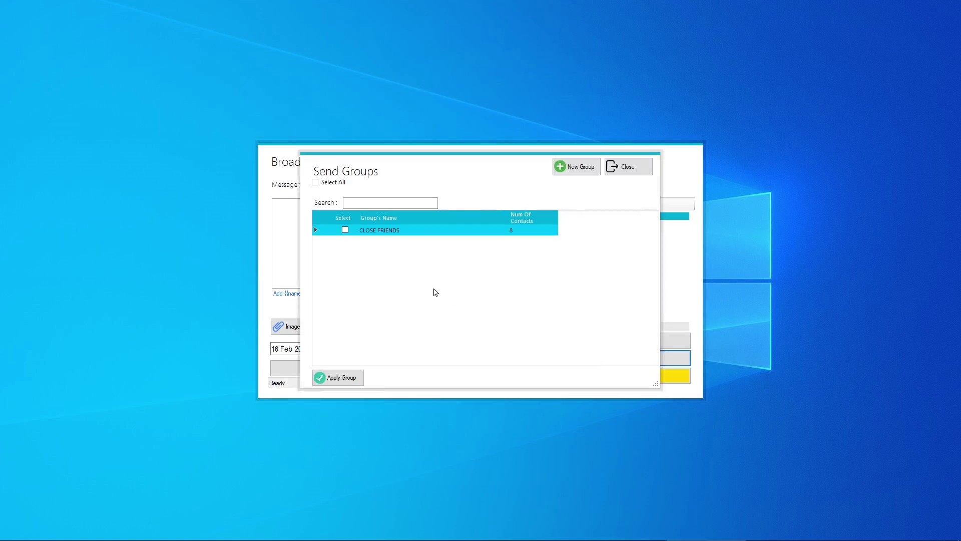
pyautogui.click(345, 230)
pyautogui.click(336, 377)
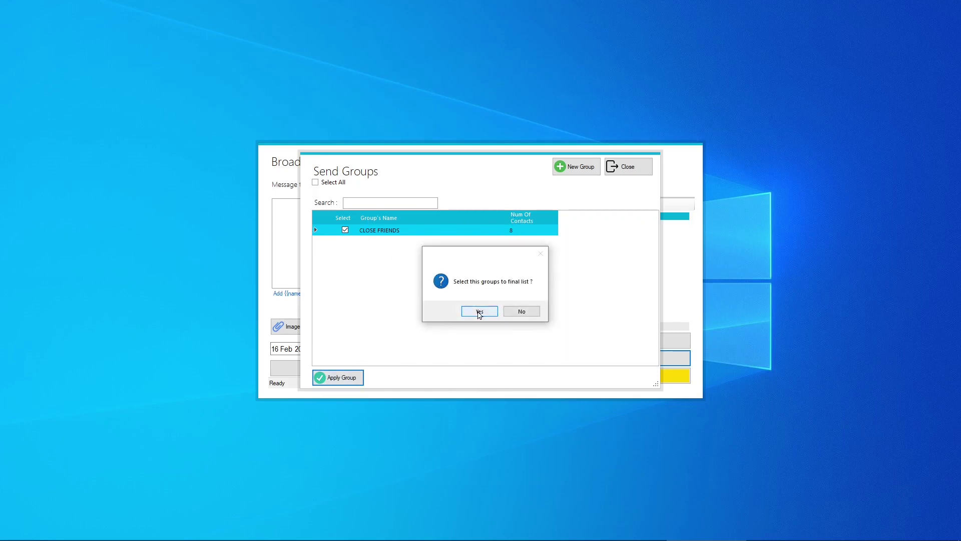
pyautogui.click(478, 313)
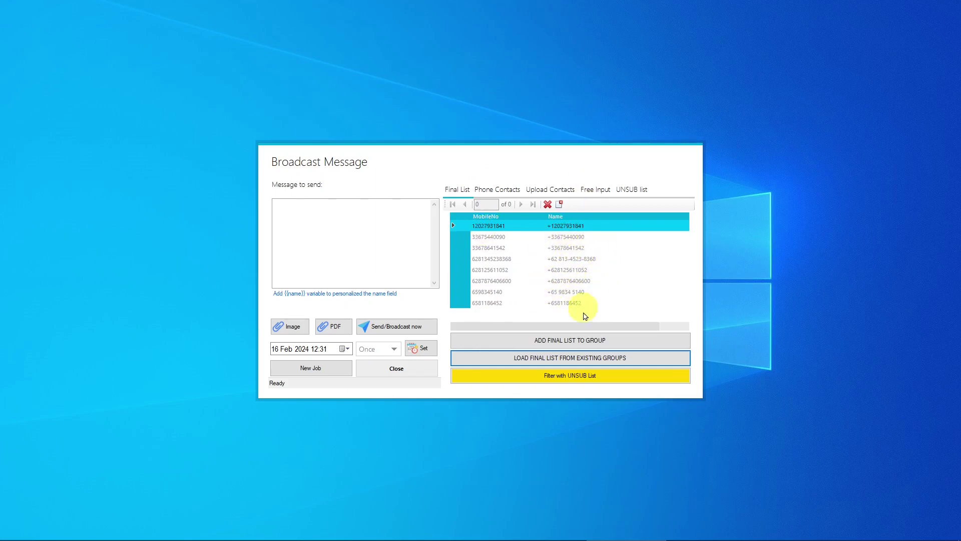
# Write a message starting 'Hi {{name}}', then close the broadcast window back to the dashboard
pyautogui.click(325, 236)
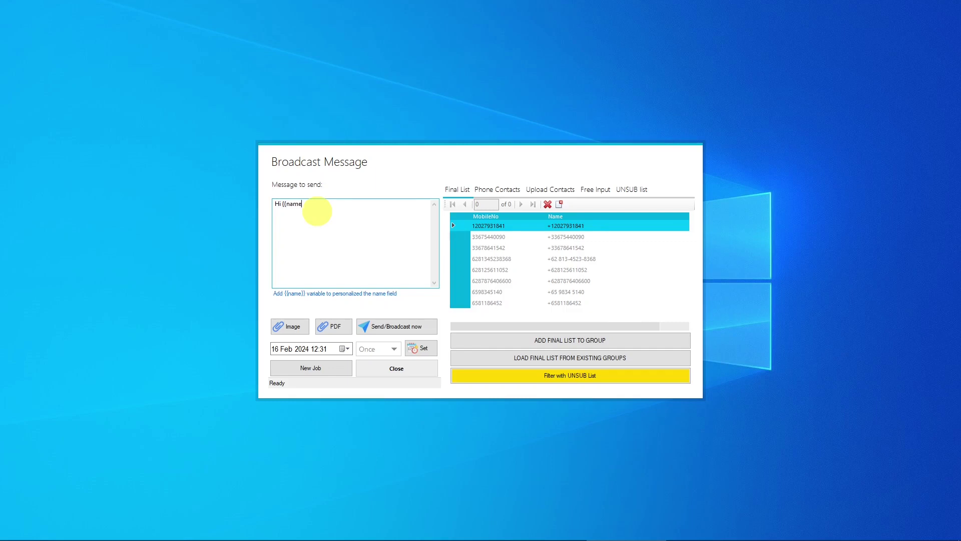
pyautogui.write('xxxxxxxxxxxxxxxxxxxxxxxx')
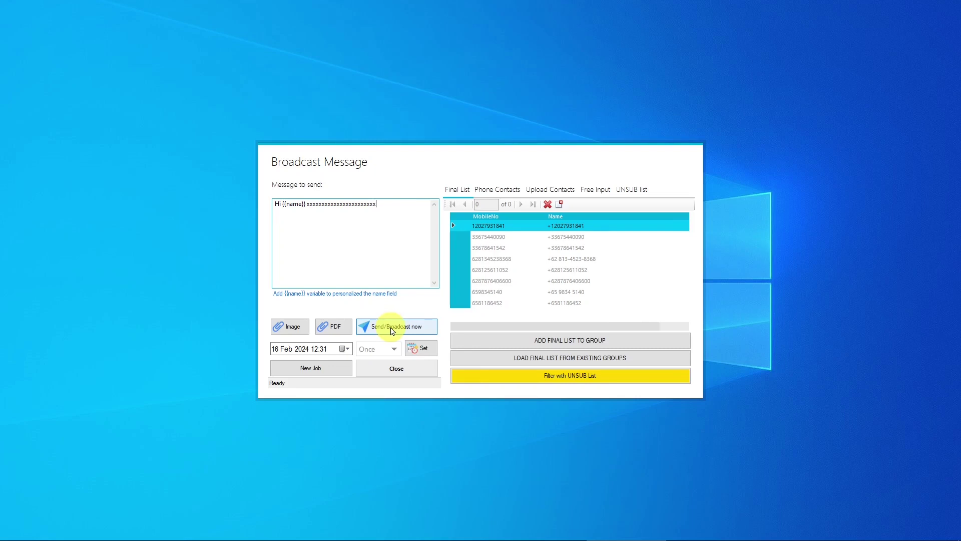
pyautogui.click(394, 369)
pyautogui.click(476, 312)
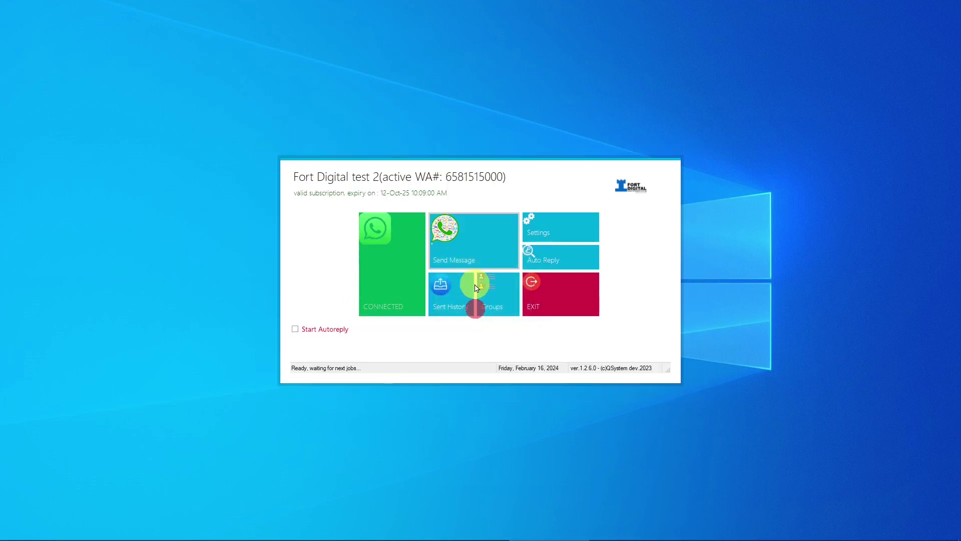
# Reopen the broadcast window, check Phone Contacts and Final List, then show the Excel Upload Contacts section
pyautogui.click(483, 250)
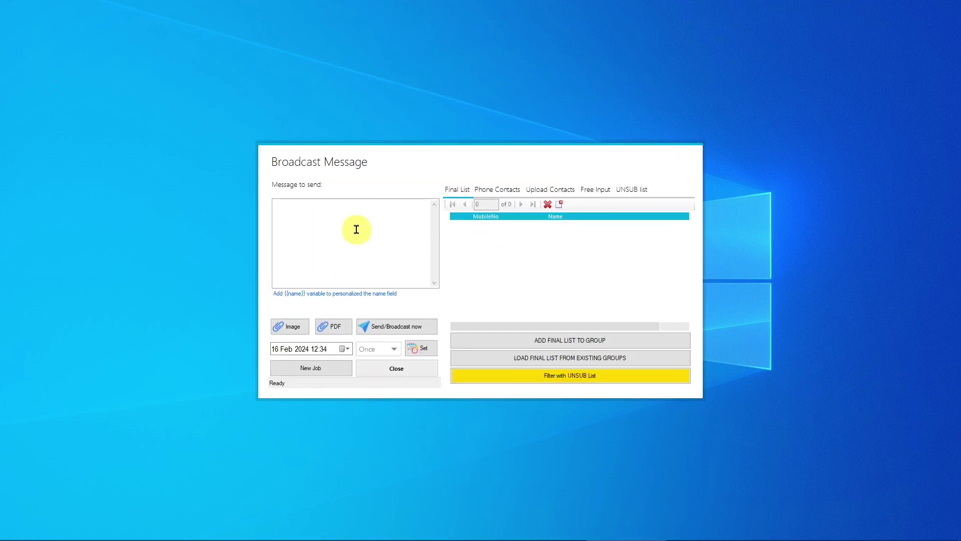
pyautogui.click(493, 188)
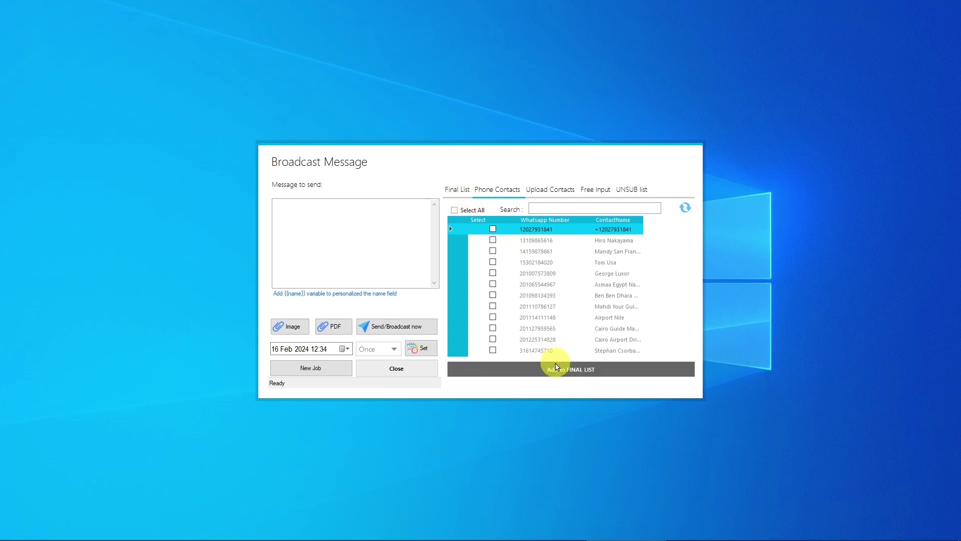
pyautogui.click(456, 190)
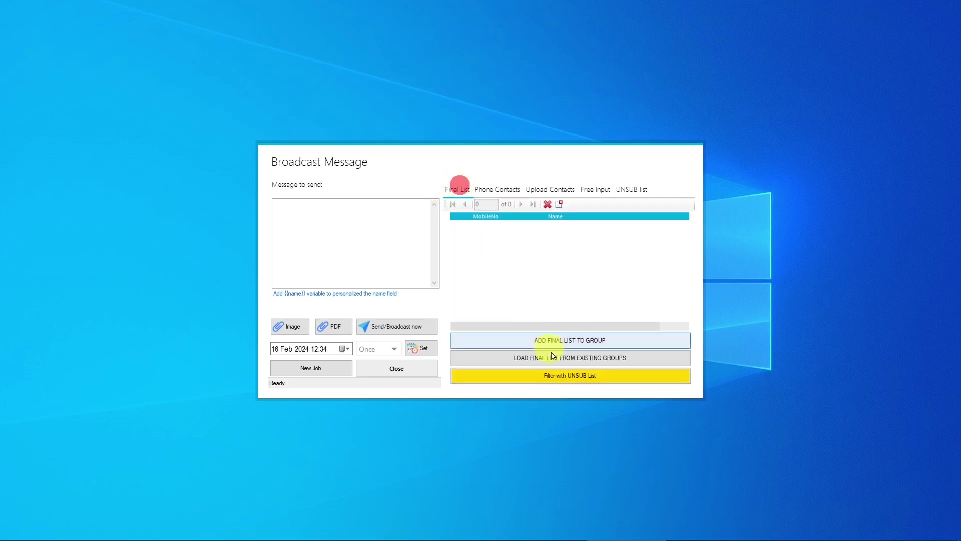
pyautogui.click(497, 190)
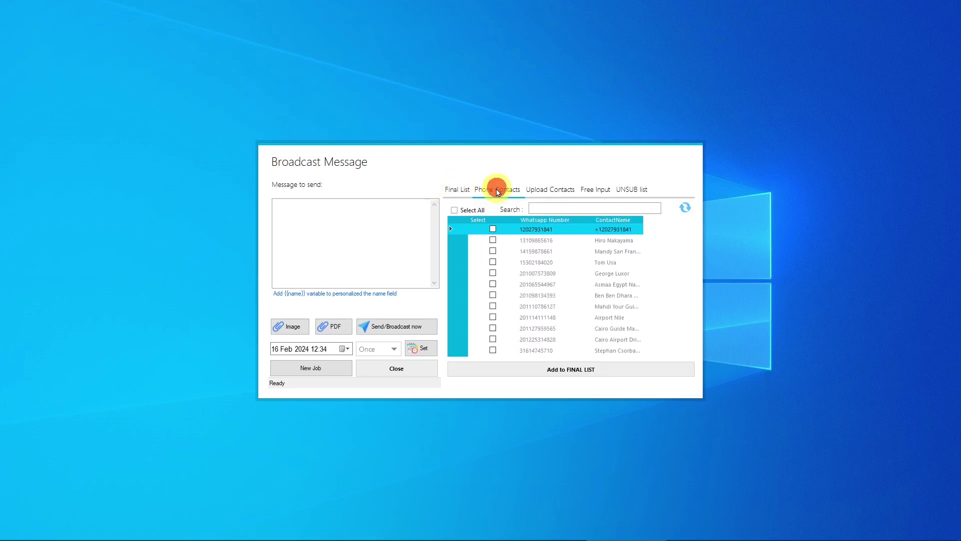
pyautogui.click(549, 189)
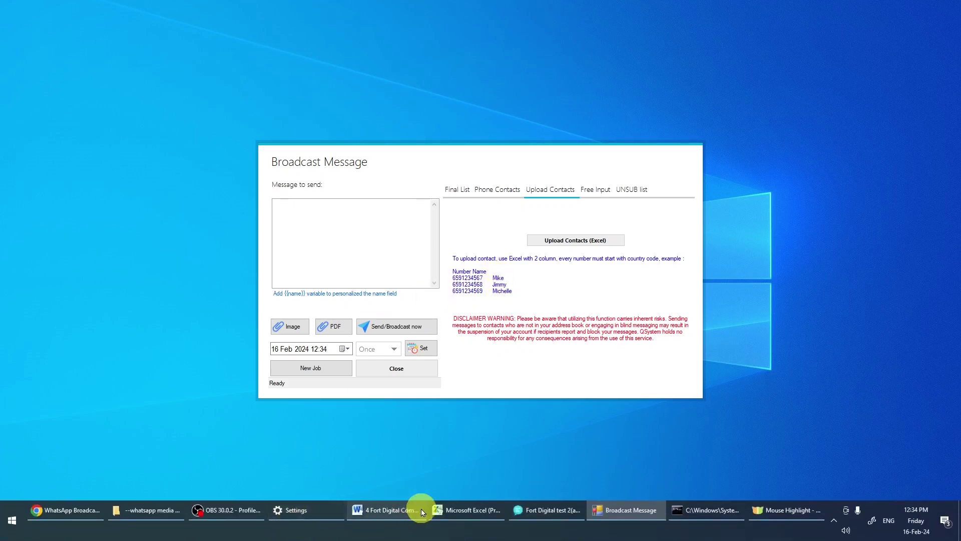
# Widen column A in the Excel contact sheet so phone numbers show fully, then minimize Excel
pyautogui.click(453, 509)
pyautogui.click(114, 217)
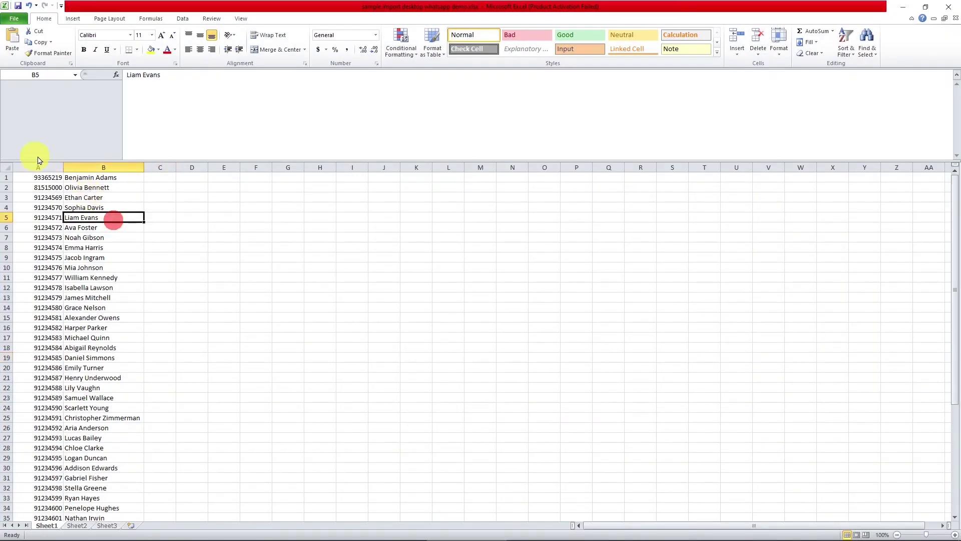
pyautogui.moveTo(65, 168); pyautogui.dragTo(93, 168)
pyautogui.click(70, 168)
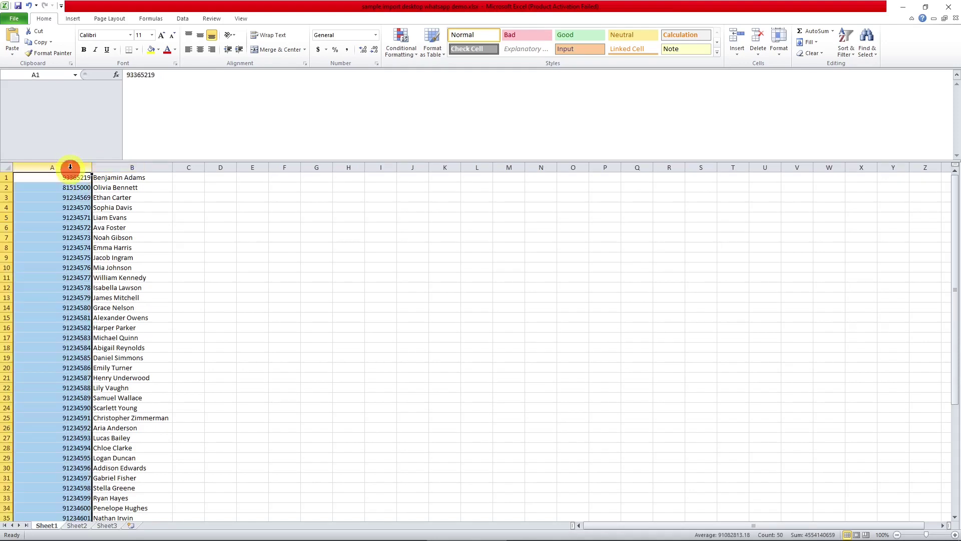
pyautogui.click(129, 168)
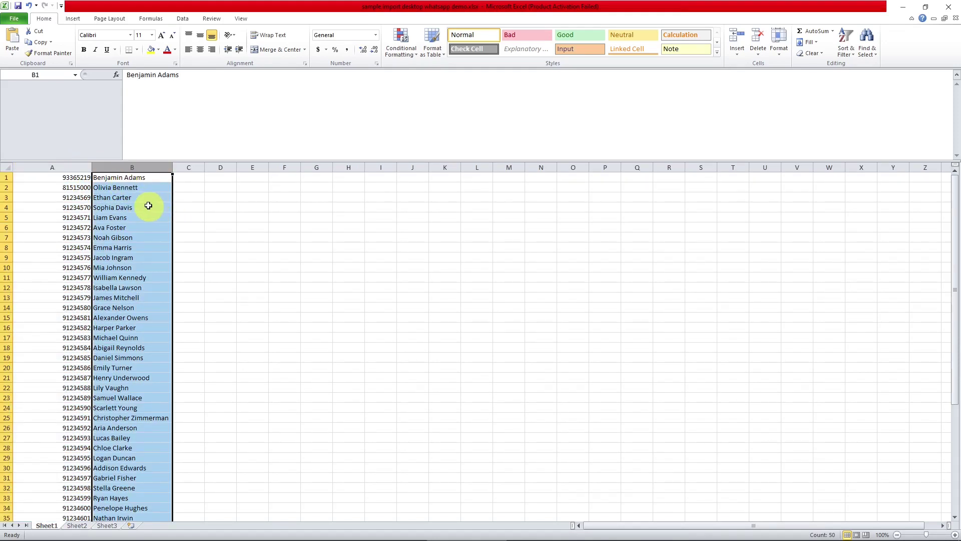
pyautogui.click(903, 7)
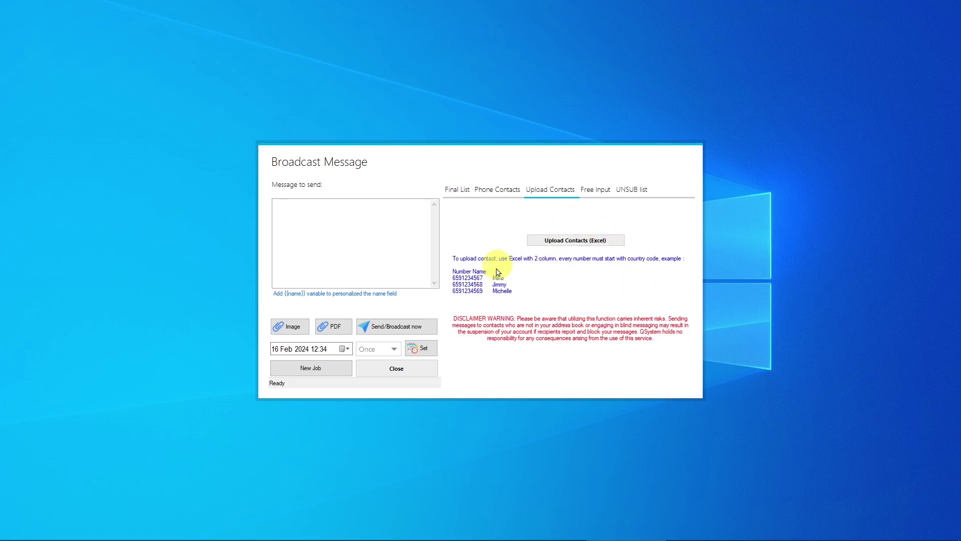
# Copy the phone numbers from Excel column A into the Free Input Whatsapp Number box
pyautogui.click(596, 190)
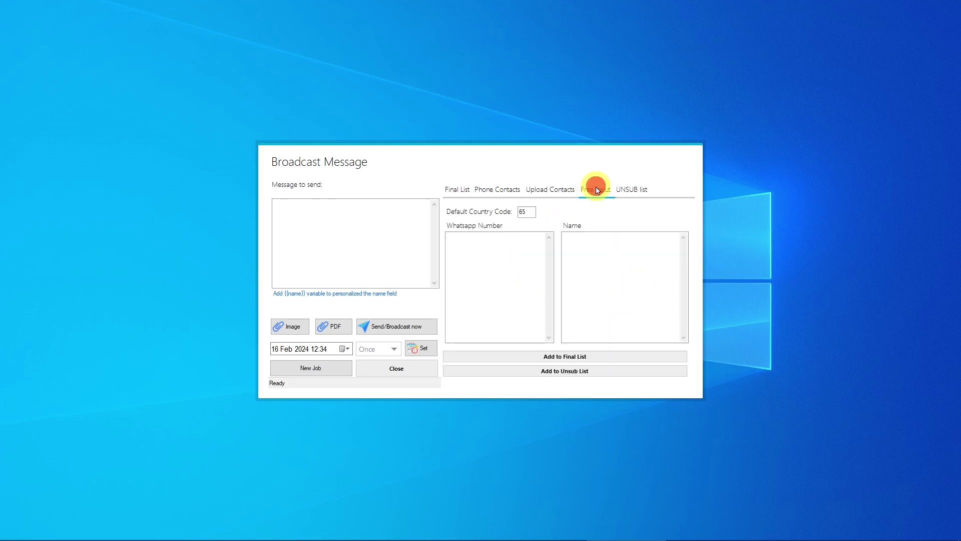
pyautogui.click(494, 260)
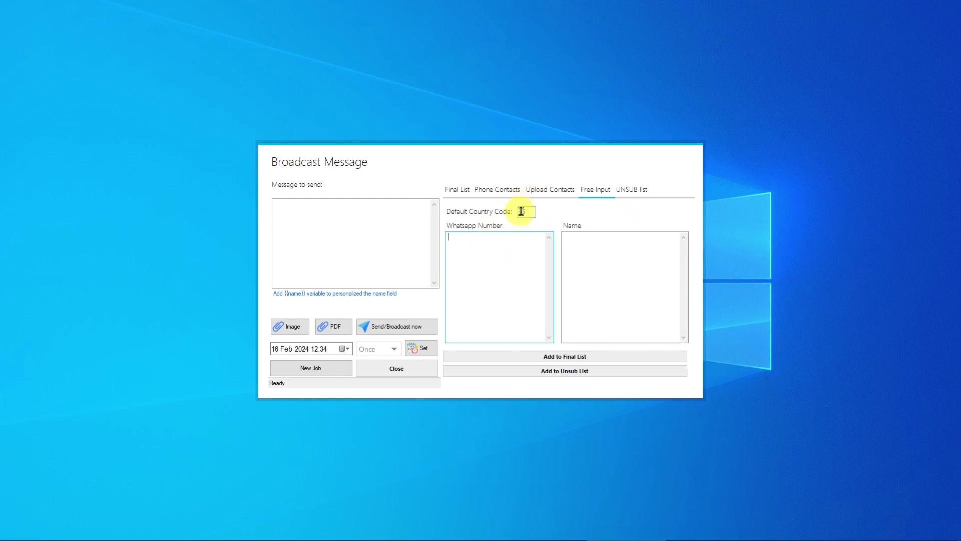
pyautogui.click(476, 259)
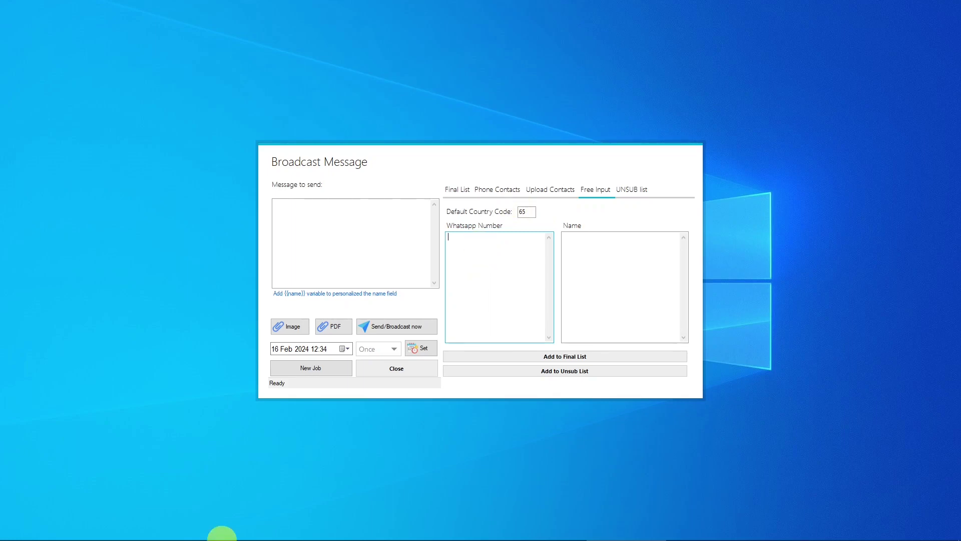
pyautogui.moveTo(408, 520)
pyautogui.click(450, 509)
pyautogui.moveTo(64, 178); pyautogui.dragTo(53, 516)
pyautogui.hotkey('ctrl', 'c')
pyautogui.click(893, 6)
pyautogui.click(481, 270)
pyautogui.hotkey('ctrl', 'v')
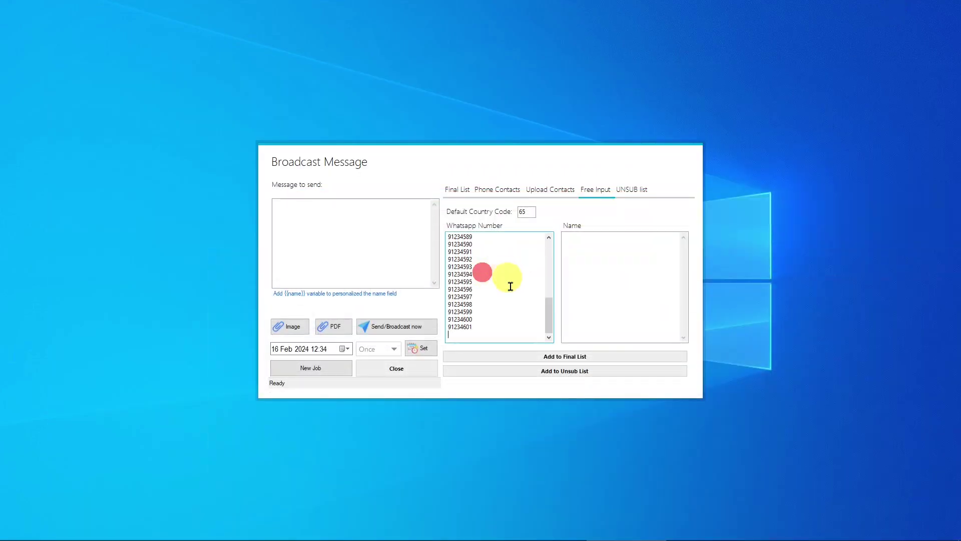
pyautogui.moveTo(548, 315); pyautogui.dragTo(547, 244)
# Copy the names from Excel column B into the matching Name box and add the contacts
pyautogui.moveTo(428, 534)
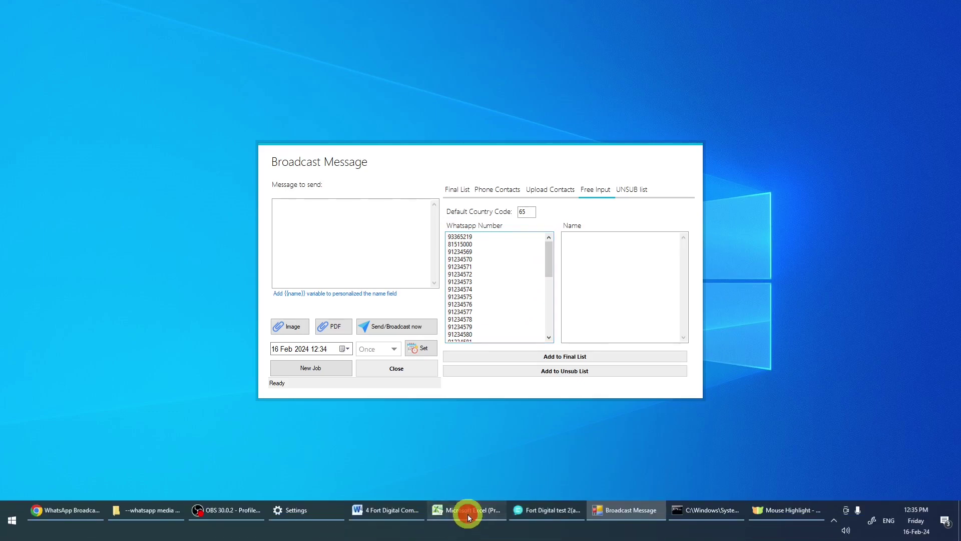
pyautogui.click(468, 514)
pyautogui.moveTo(145, 177); pyautogui.dragTo(148, 500)
pyautogui.hotkey('ctrl', 'c')
pyautogui.click(903, 7)
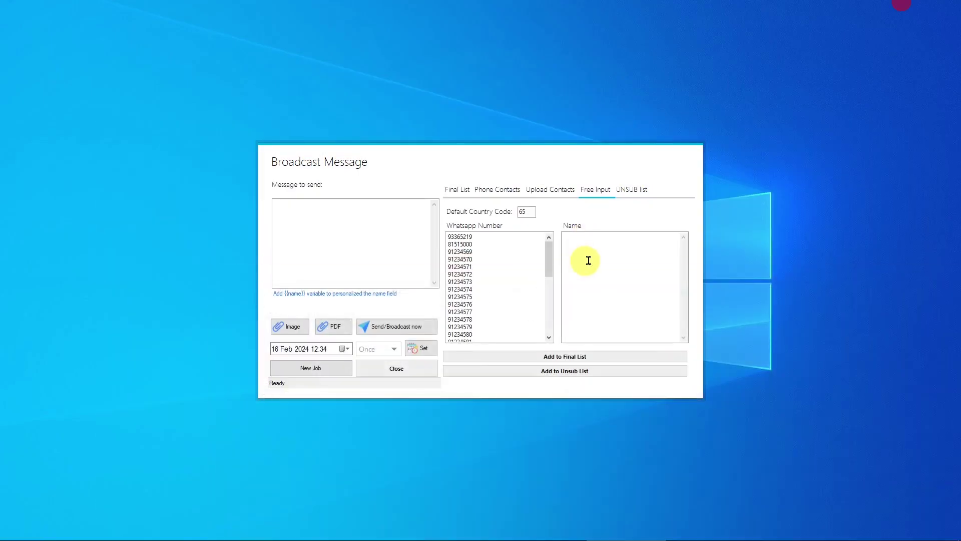
pyautogui.click(588, 260)
pyautogui.hotkey('ctrl', 'v')
pyautogui.moveTo(684, 317); pyautogui.dragTo(682, 242)
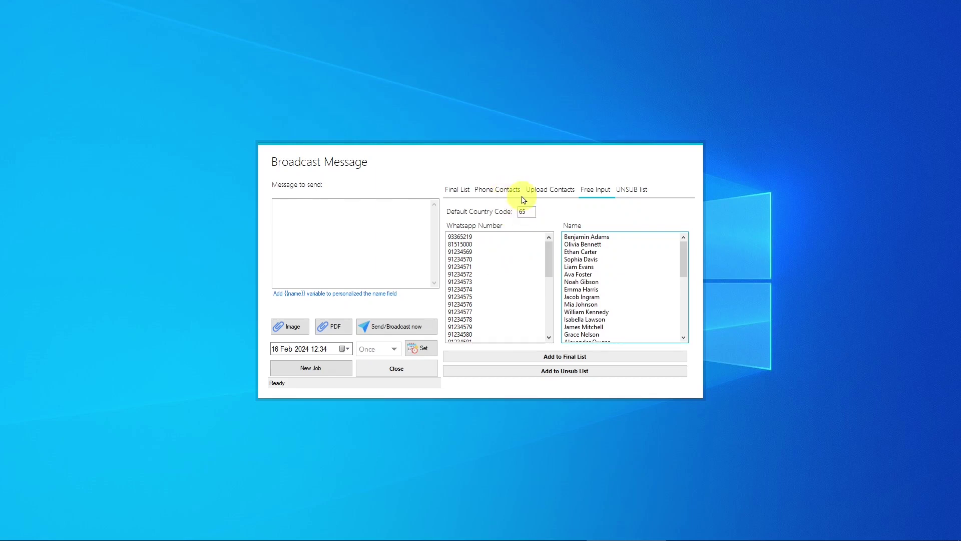
pyautogui.click(575, 358)
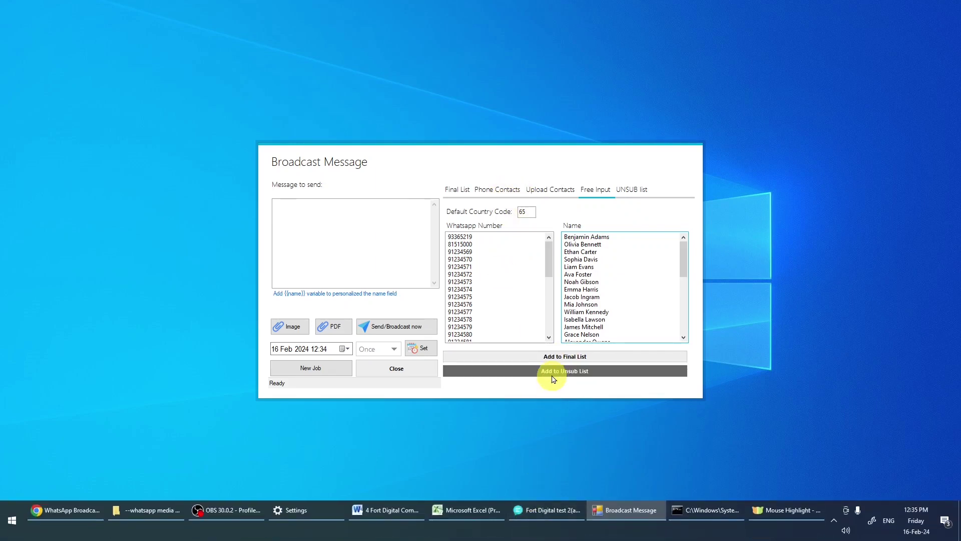
# Confirm adding the entered contacts and review the final list with 65-prefixed numbers and names
pyautogui.click(569, 361)
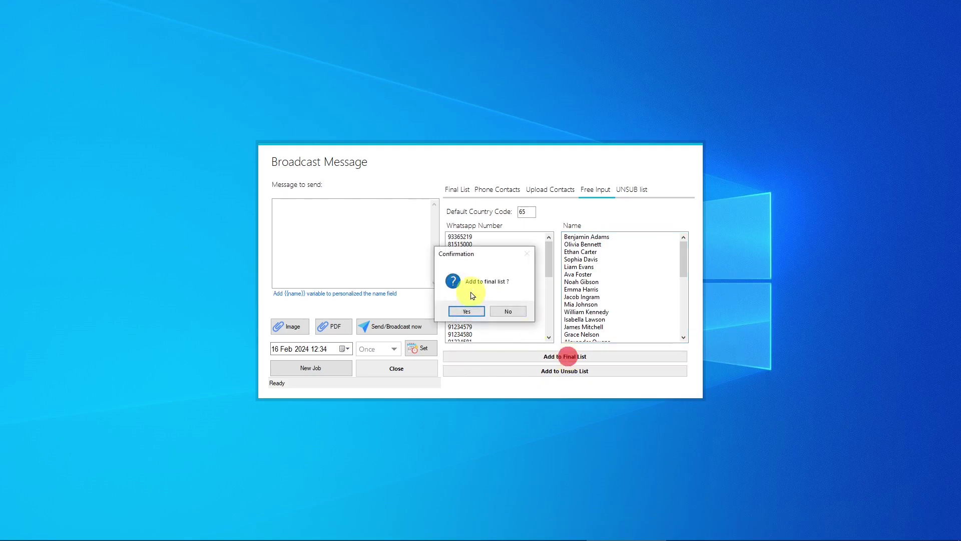
pyautogui.click(472, 307)
pyautogui.click(457, 189)
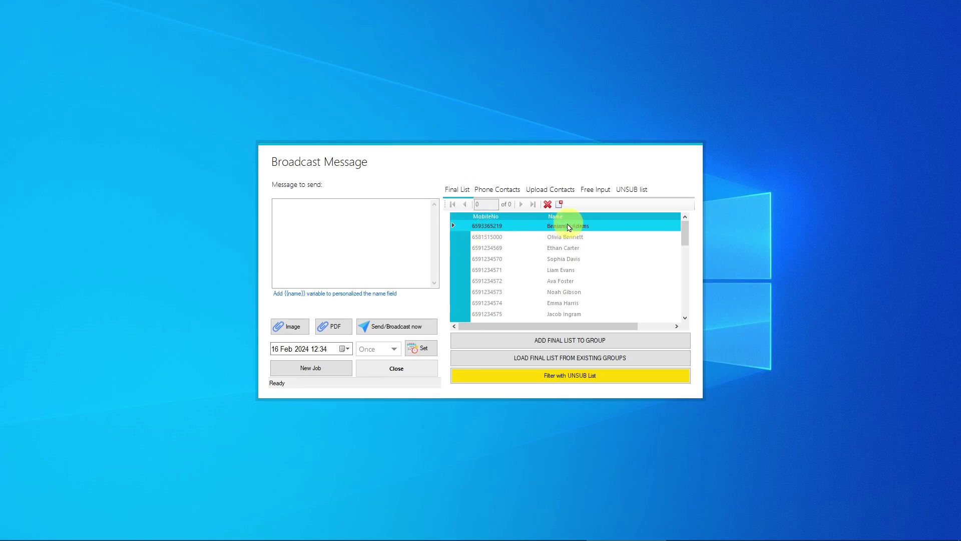
pyautogui.moveTo(683, 229); pyautogui.dragTo(679, 222)
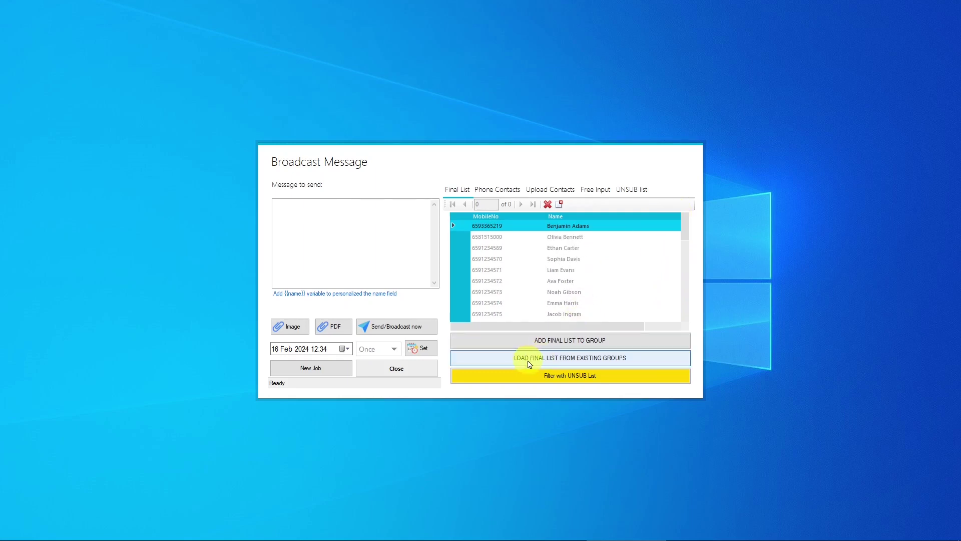
# Create a new contact group named LAWYERS
pyautogui.click(553, 341)
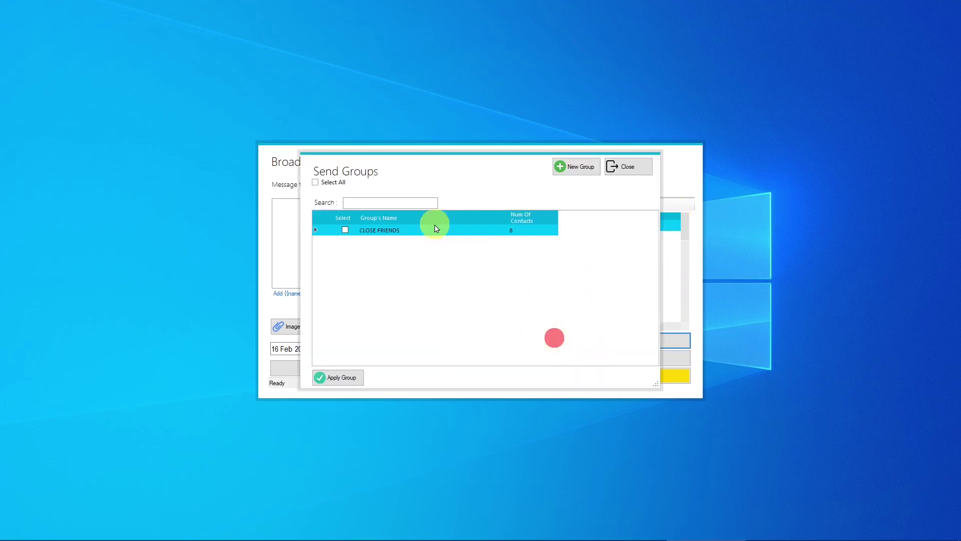
pyautogui.click(575, 168)
pyautogui.click(417, 264)
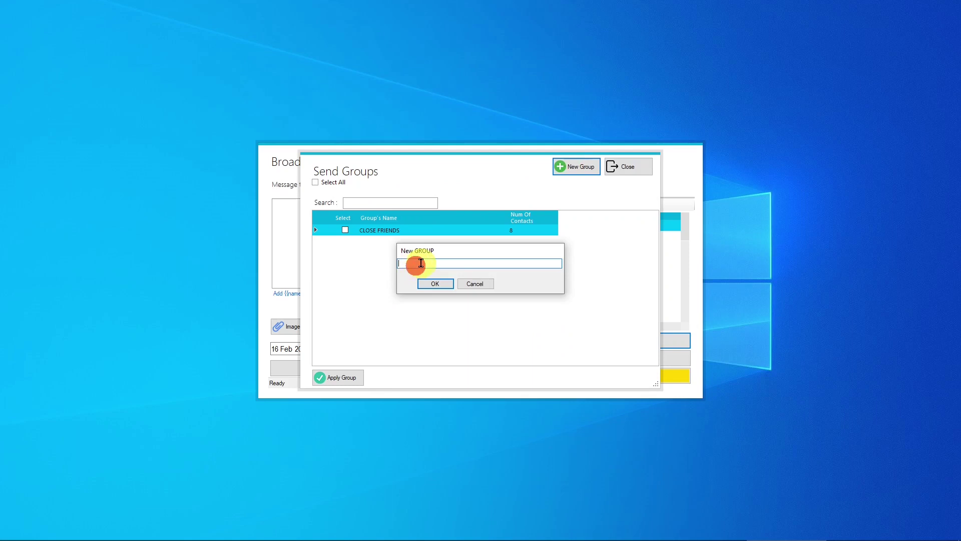
pyautogui.write('LAWYERS')
pyautogui.click(446, 283)
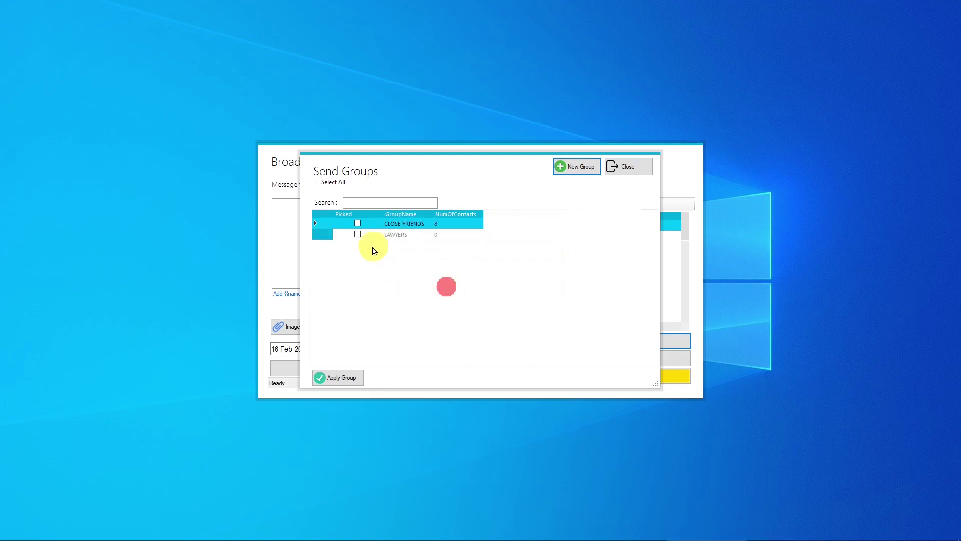
# Save the final list into the LAWYERS group and close the broadcast window
pyautogui.click(356, 226)
pyautogui.click(358, 235)
pyautogui.click(333, 378)
pyautogui.click(489, 314)
pyautogui.click(492, 308)
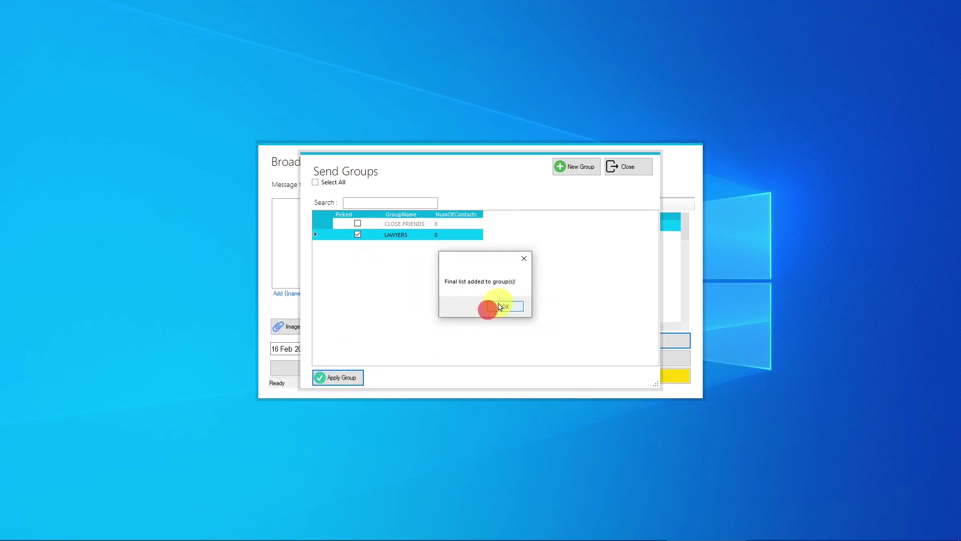
pyautogui.click(395, 365)
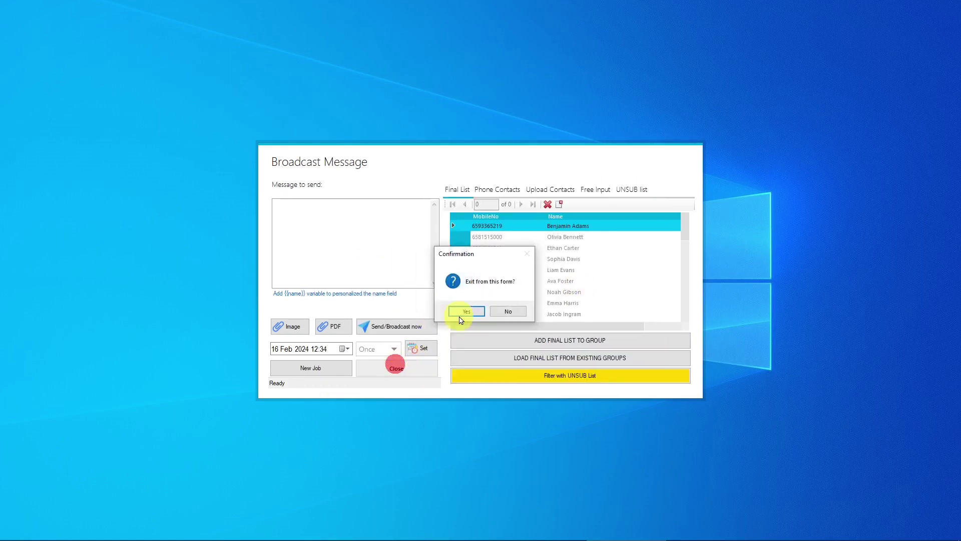
# Load the LAWYERS group into a new broadcast's final list and type 'Hi {{name}}' plus placeholder x's
pyautogui.click(457, 312)
pyautogui.click(475, 243)
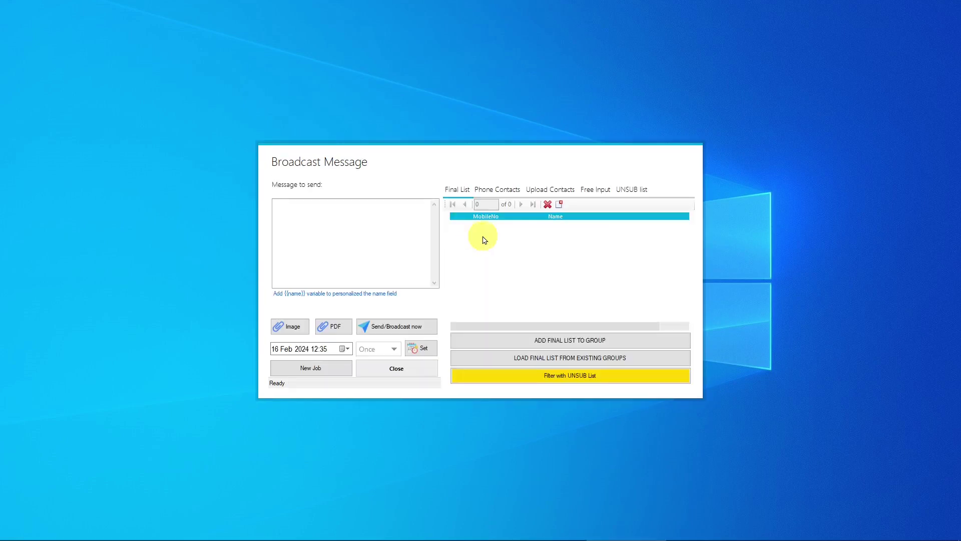
pyautogui.click(541, 356)
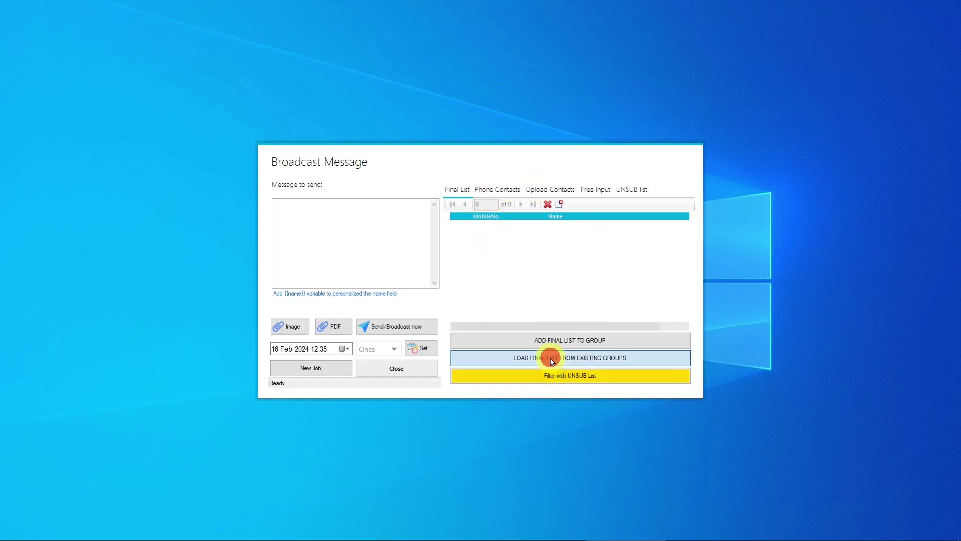
pyautogui.click(346, 241)
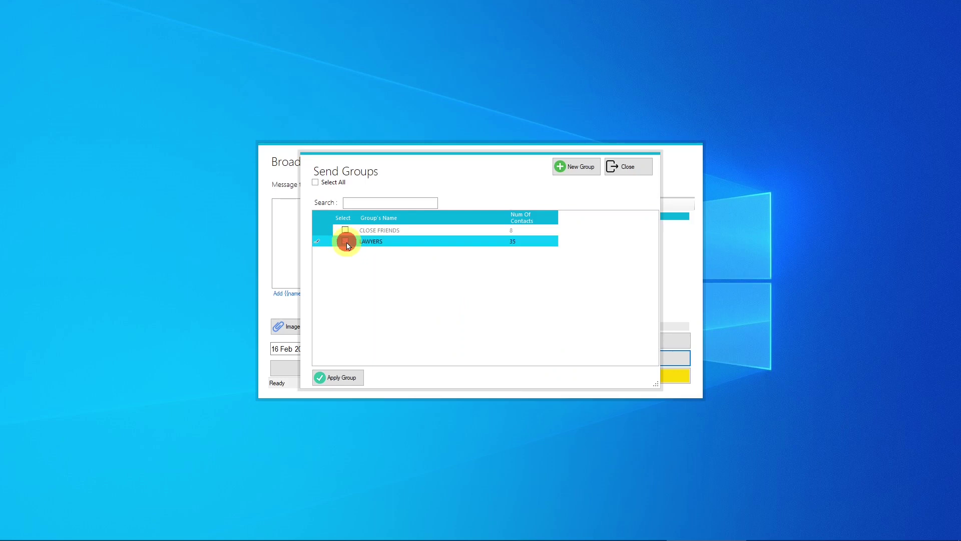
pyautogui.click(343, 377)
pyautogui.click(478, 312)
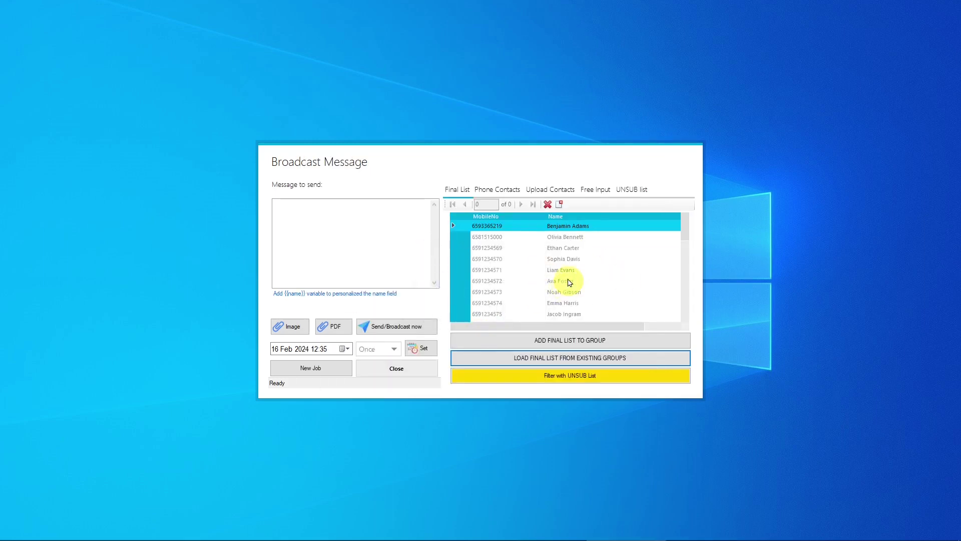
pyautogui.click(338, 226)
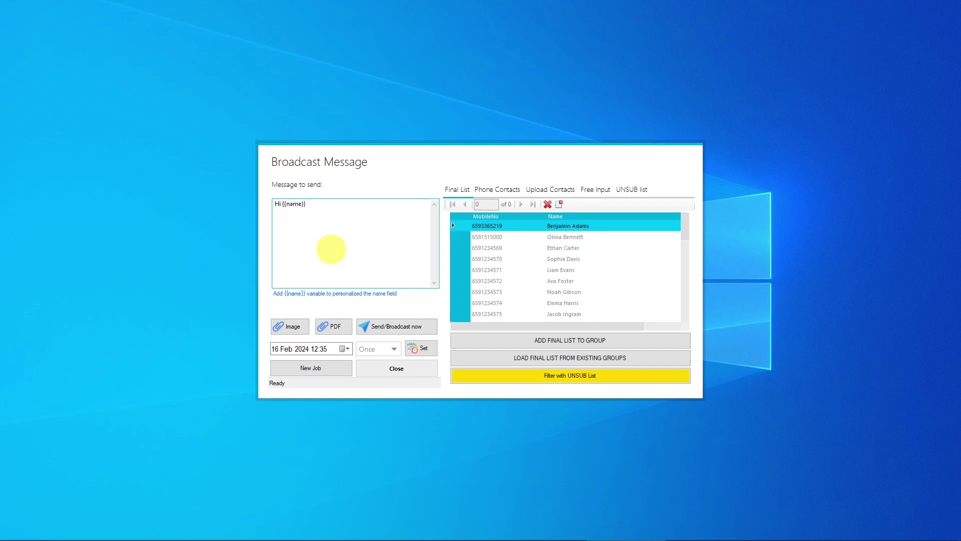
pyautogui.write('xxxxxxxxxxxxxxxxxxxxxx')
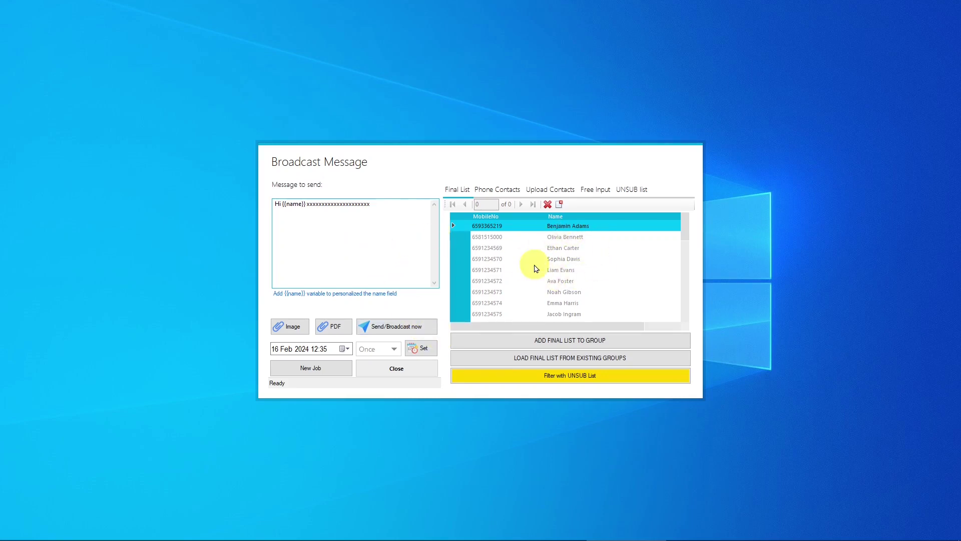
# In a fresh broadcast, manually enter two WhatsApp numbers with their contact names
pyautogui.click(410, 370)
pyautogui.click(463, 311)
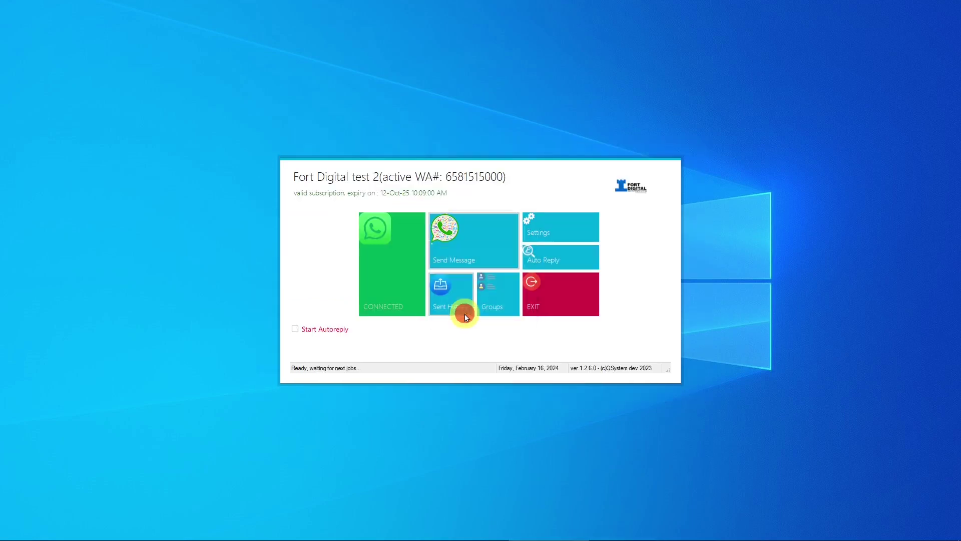
pyautogui.click(462, 248)
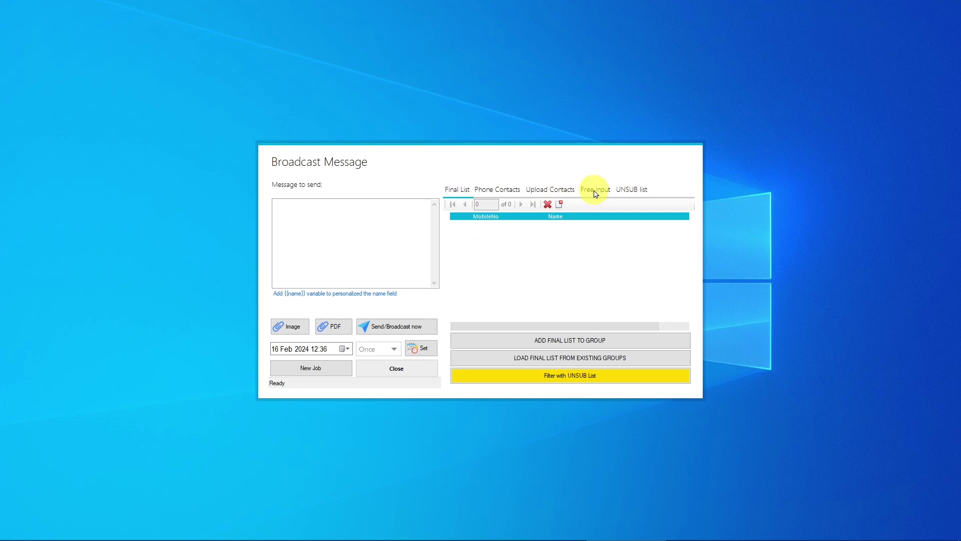
pyautogui.click(593, 190)
pyautogui.click(478, 266)
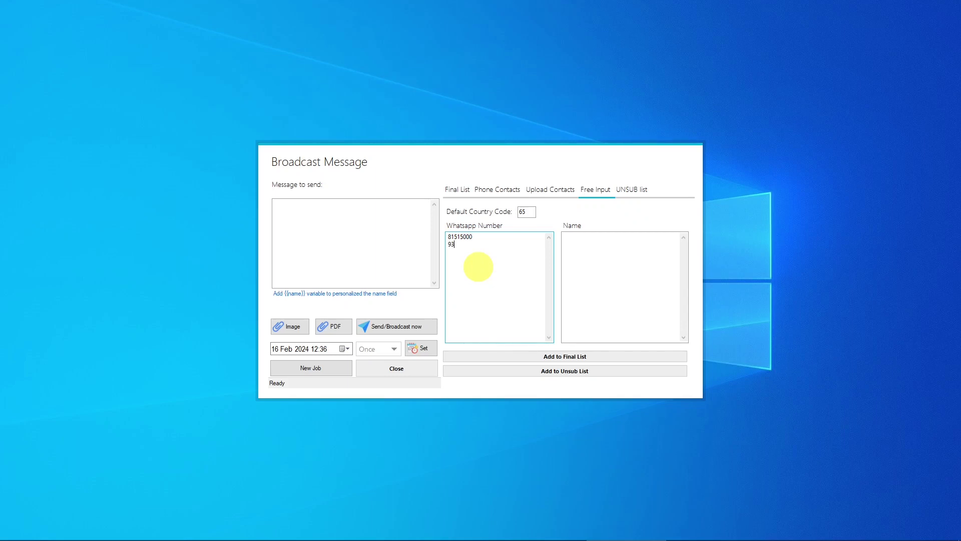
pyautogui.click(618, 253)
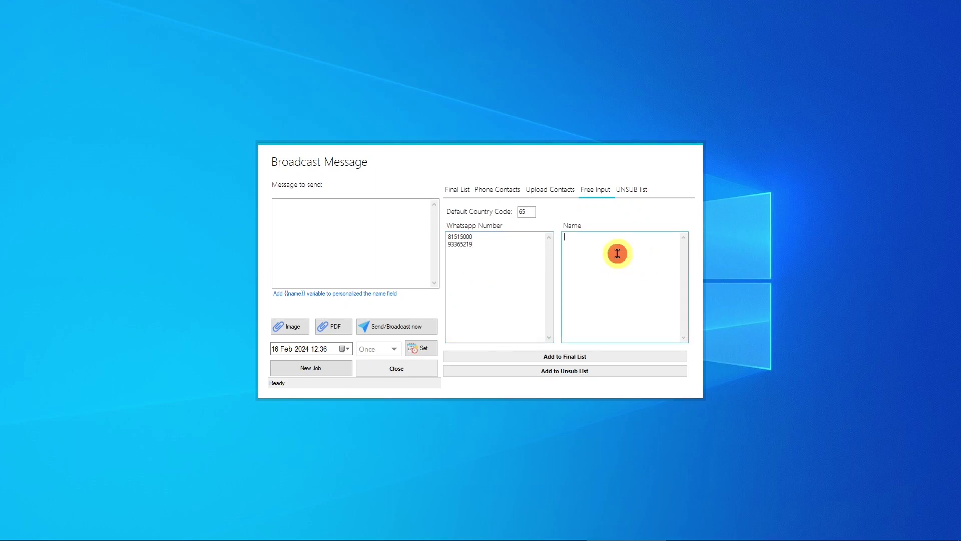
pyautogui.write('Mike')
pyautogui.press('Return')
pyautogui.write('Jimmy')
# Add both contacts to the final list and write the condo launch message with {{name}}
pyautogui.click(563, 356)
pyautogui.click(470, 308)
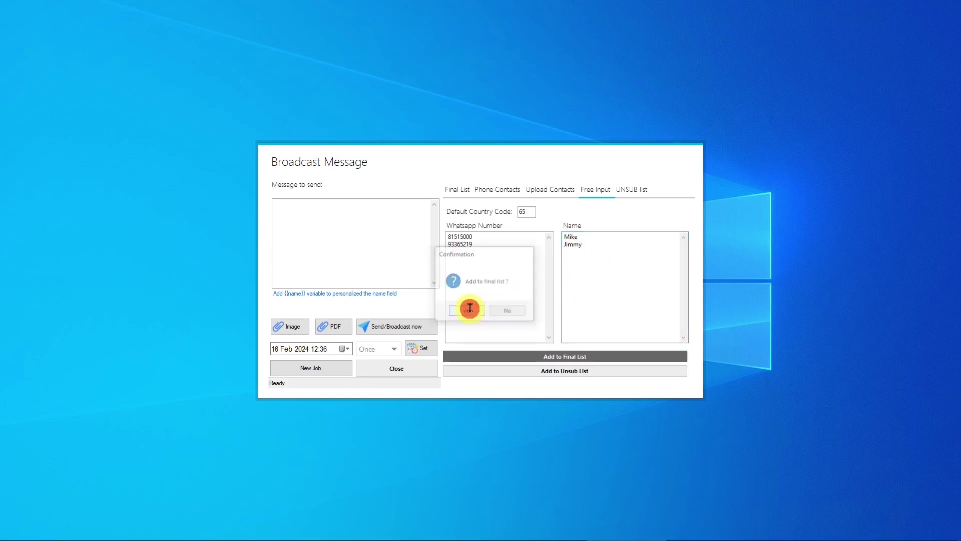
pyautogui.click(465, 189)
pyautogui.click(303, 212)
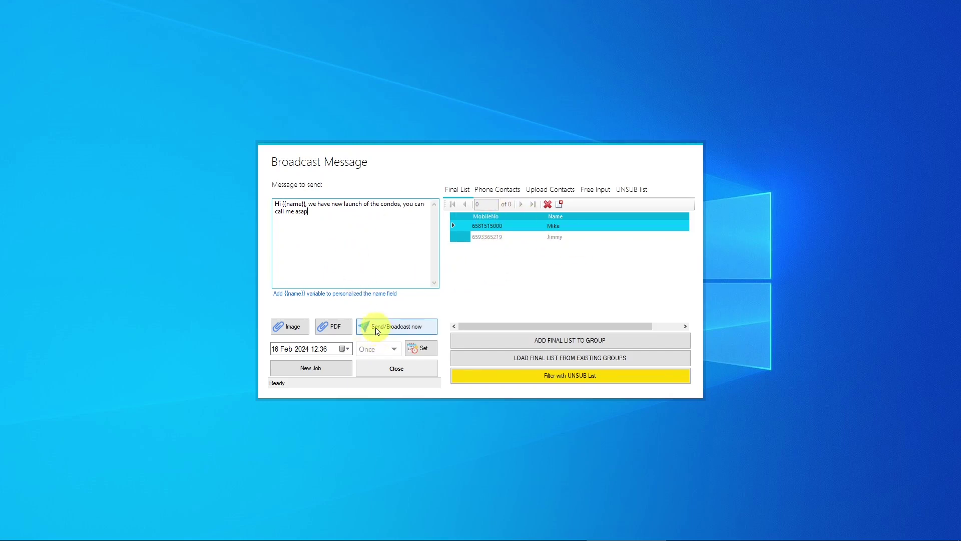
# Broadcast the condo launch message to the two contacts, then close the broadcast form
pyautogui.moveTo(334, 234); pyautogui.dragTo(243, 208)
pyautogui.click(371, 261)
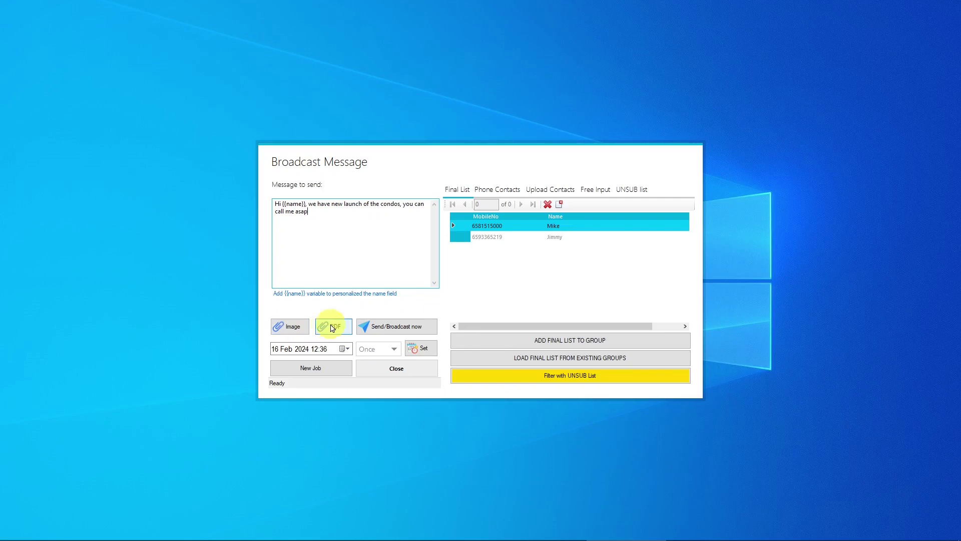
pyautogui.click(390, 328)
pyautogui.click(488, 310)
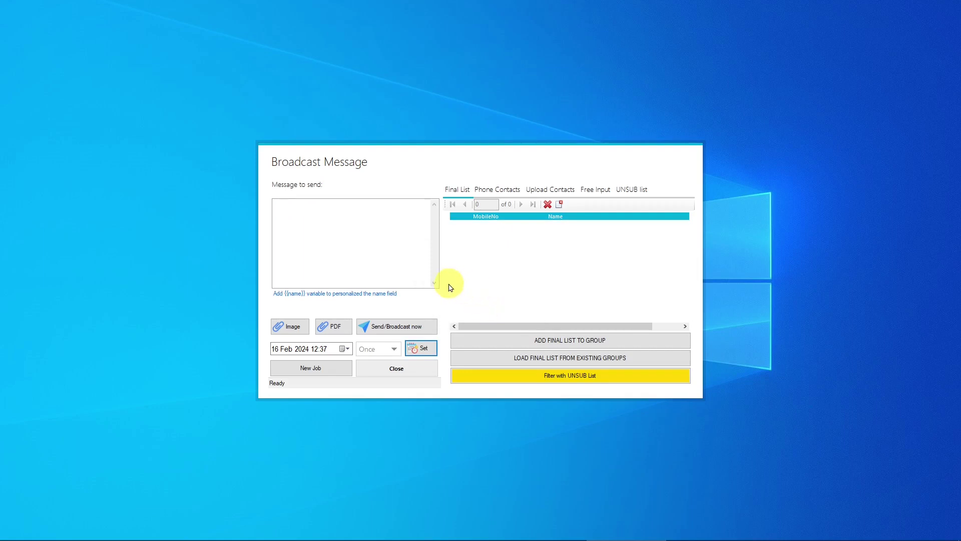
pyautogui.click(411, 367)
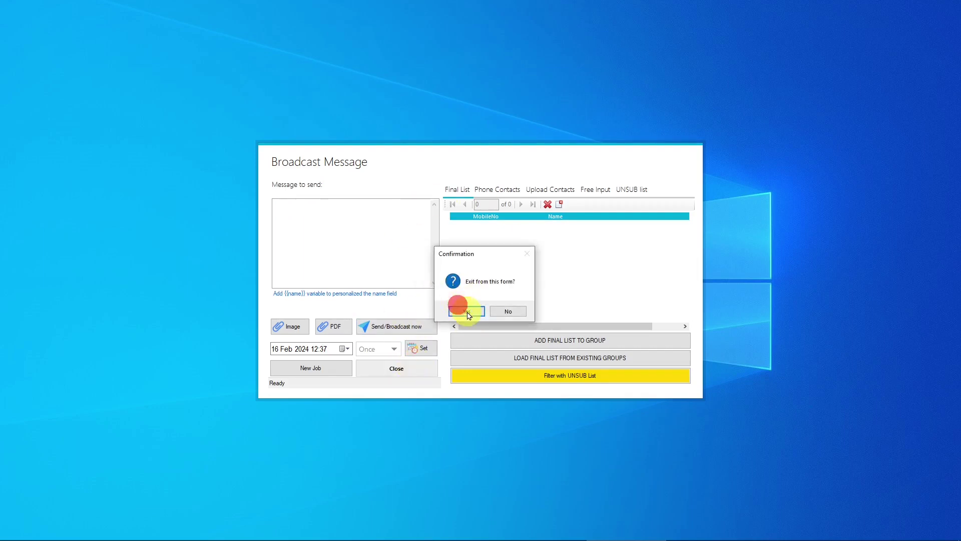
pyautogui.click(468, 313)
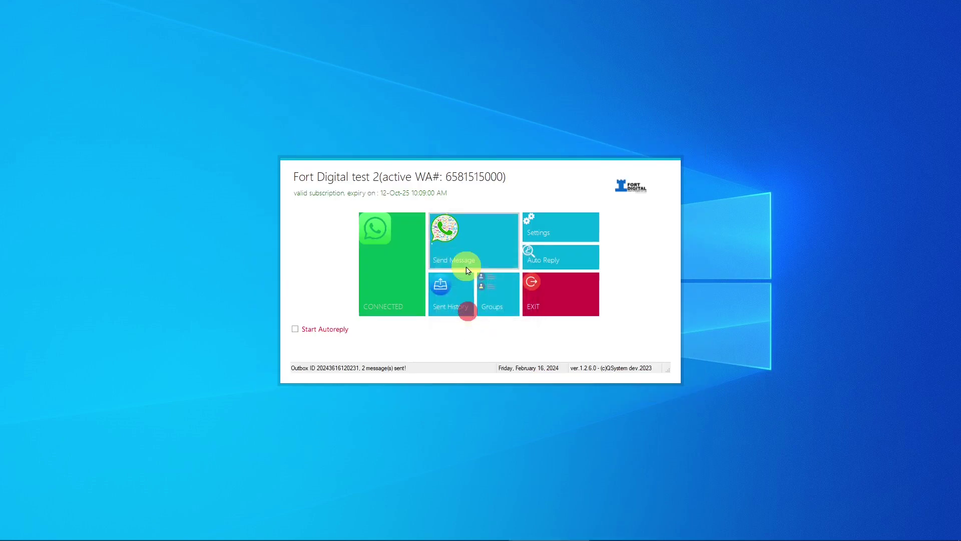
pyautogui.click(443, 291)
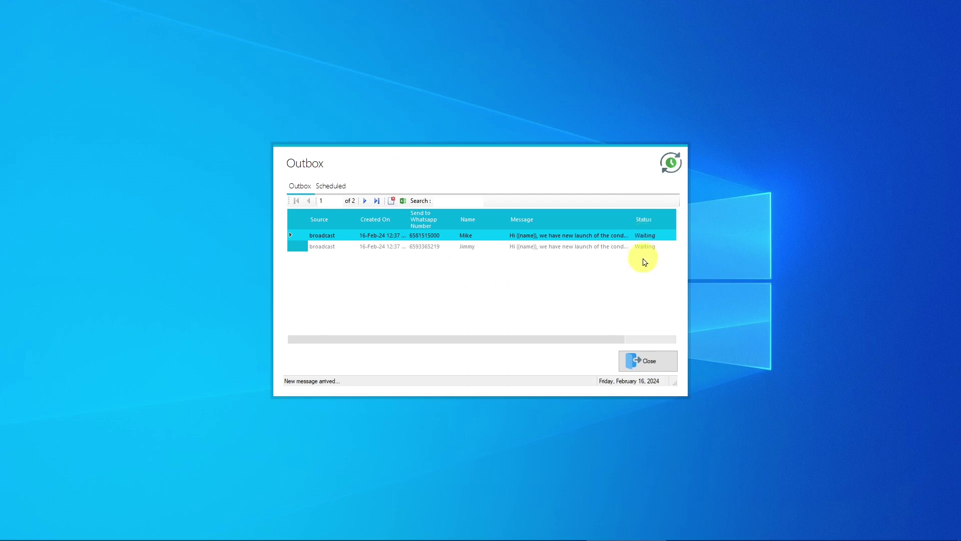
pyautogui.click(635, 358)
pyautogui.click(456, 294)
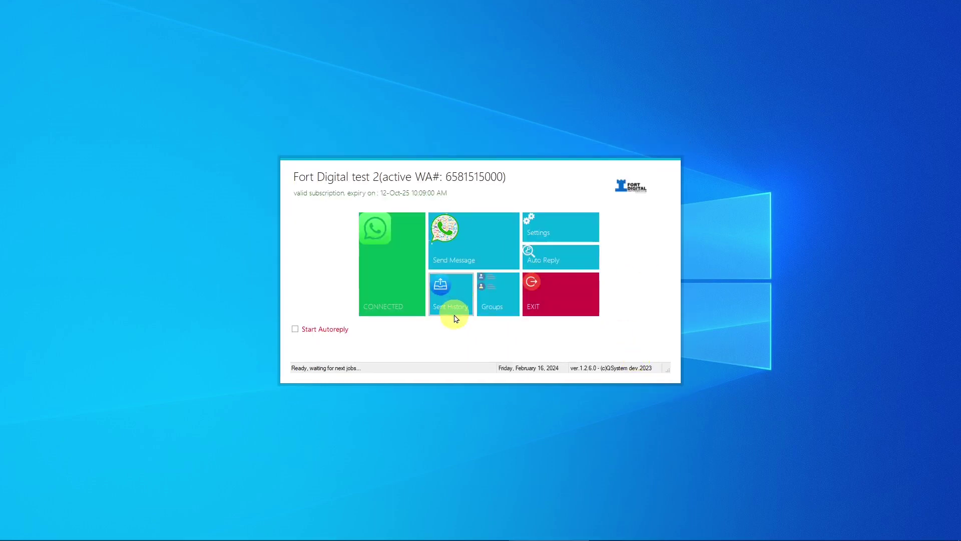
pyautogui.click(456, 310)
pyautogui.click(457, 302)
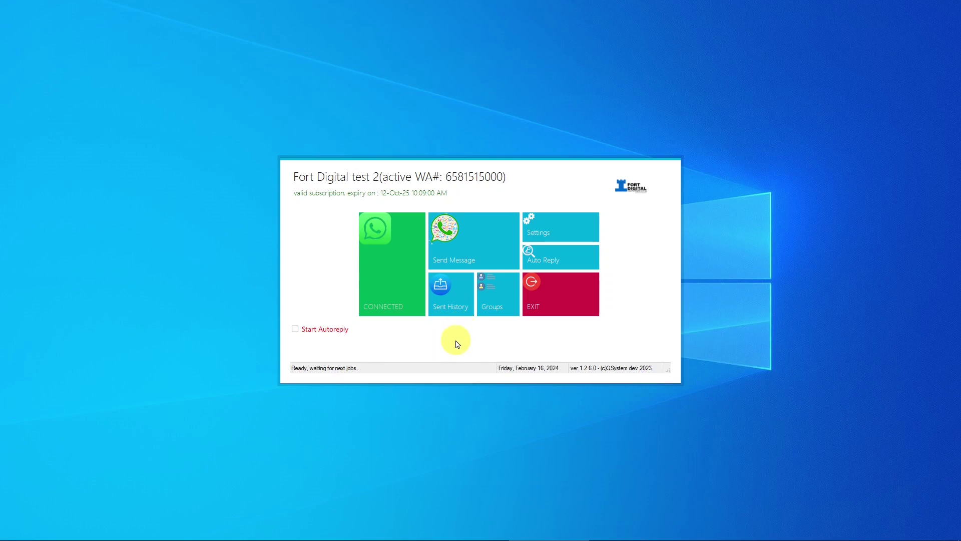
pyautogui.click(454, 307)
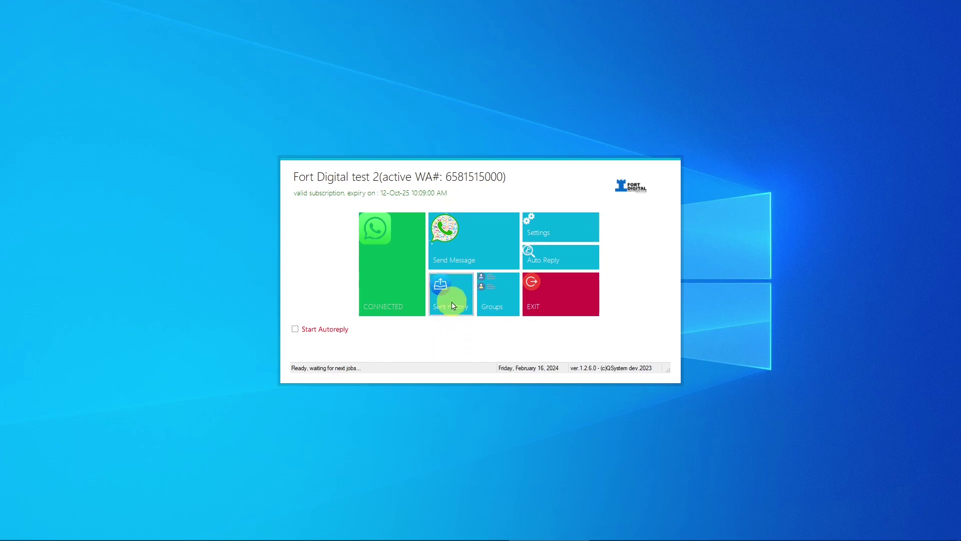
pyautogui.click(448, 297)
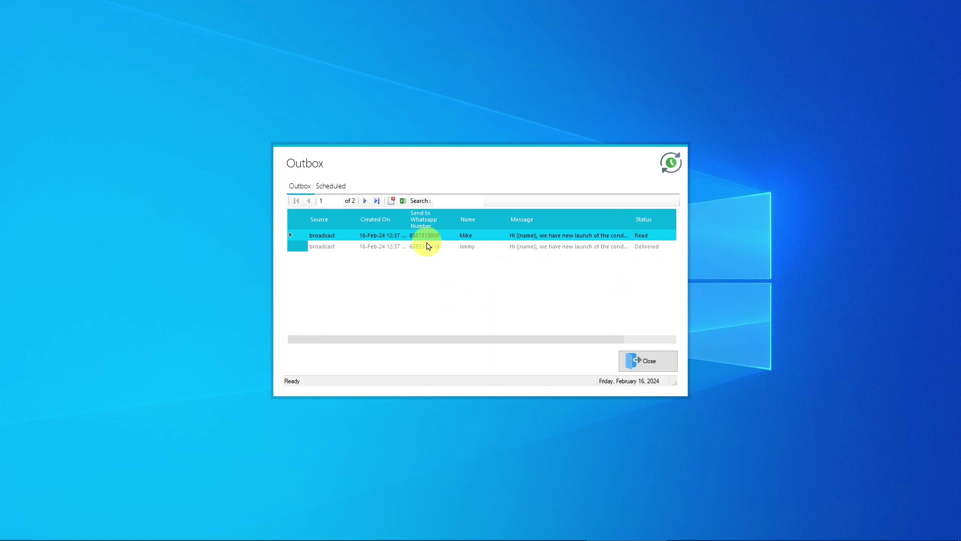
pyautogui.click(636, 359)
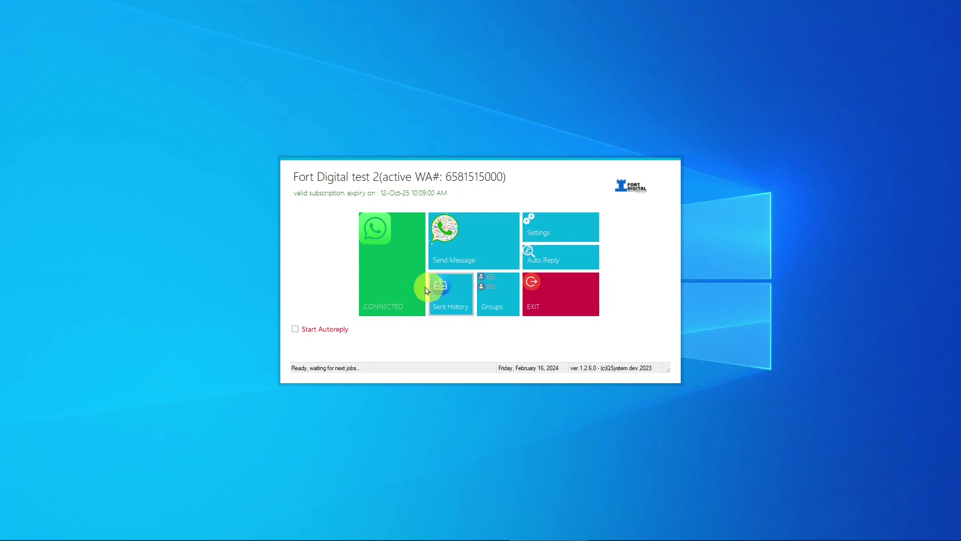
pyautogui.click(447, 295)
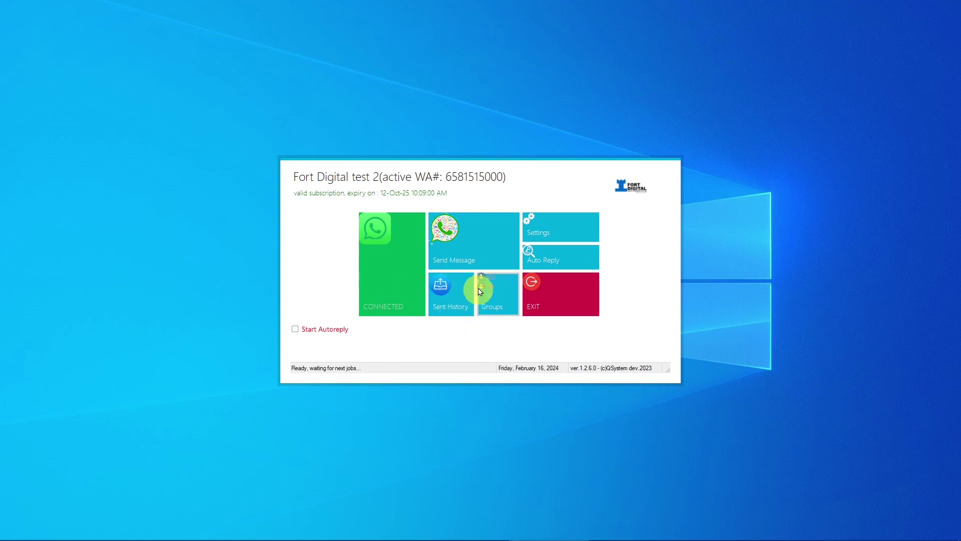
pyautogui.click(499, 287)
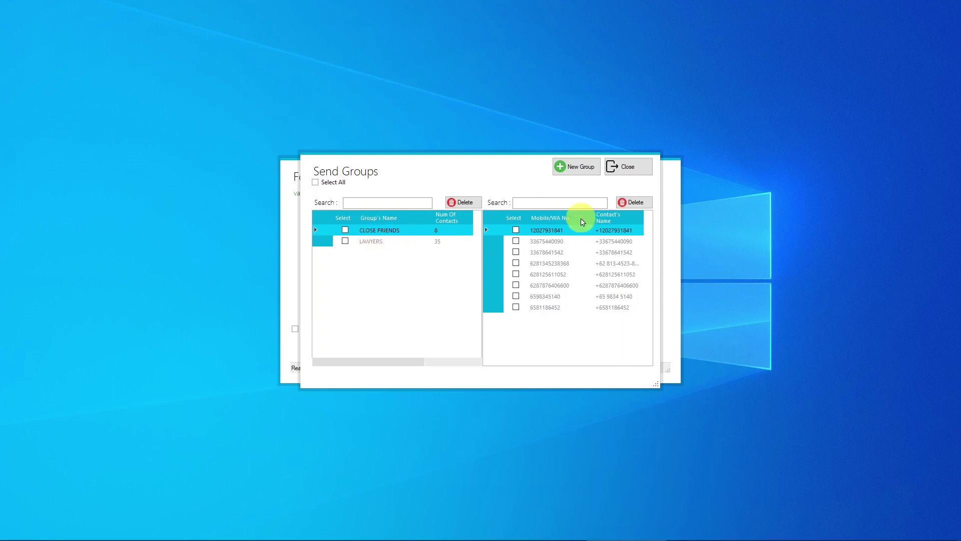
pyautogui.click(633, 167)
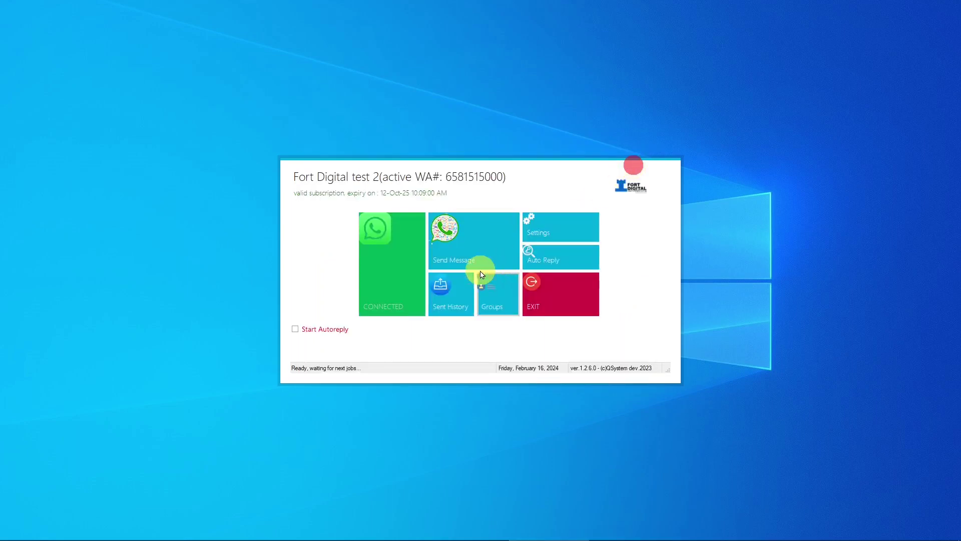
# In a new broadcast, add a manually entered WhatsApp number to the UNSUB list and verify it
pyautogui.click(482, 246)
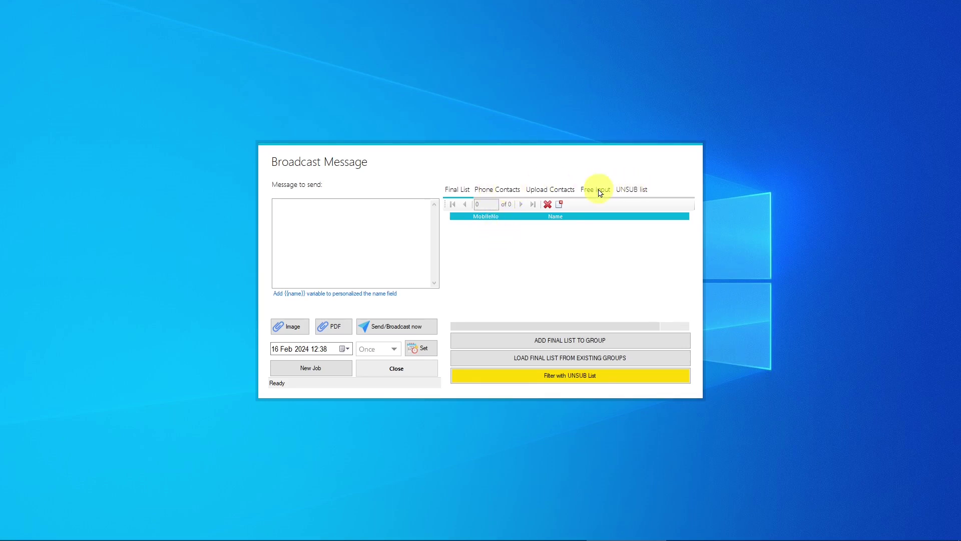
pyautogui.click(634, 189)
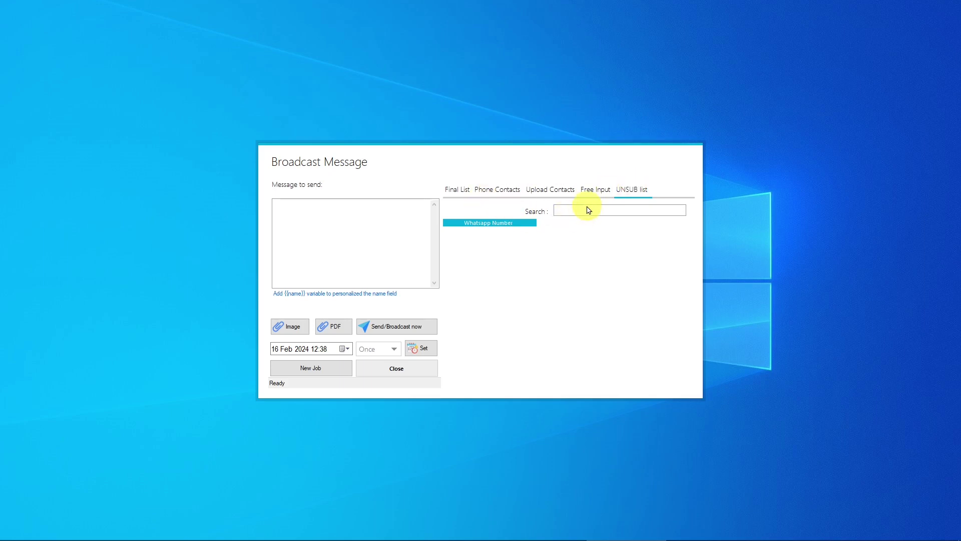
pyautogui.click(595, 189)
pyautogui.click(489, 259)
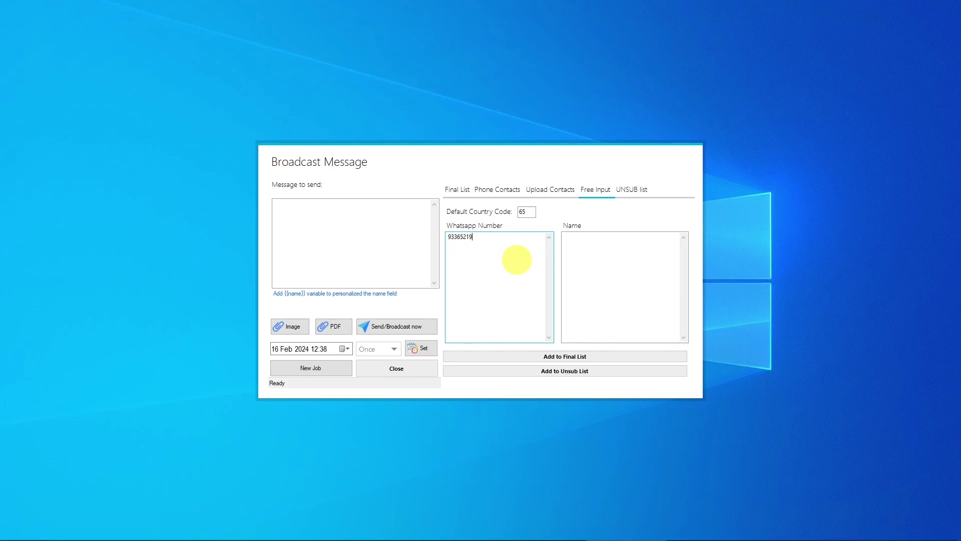
pyautogui.click(593, 257)
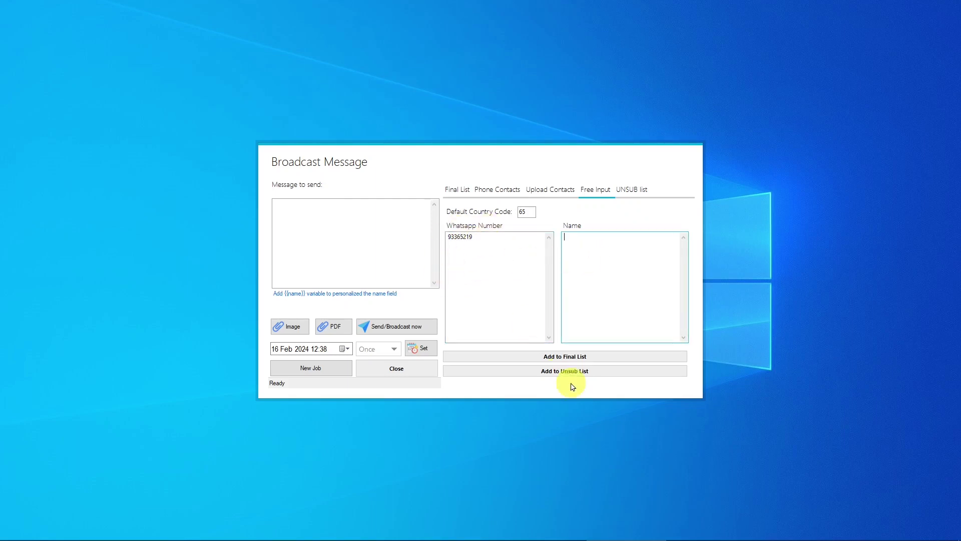
pyautogui.click(555, 373)
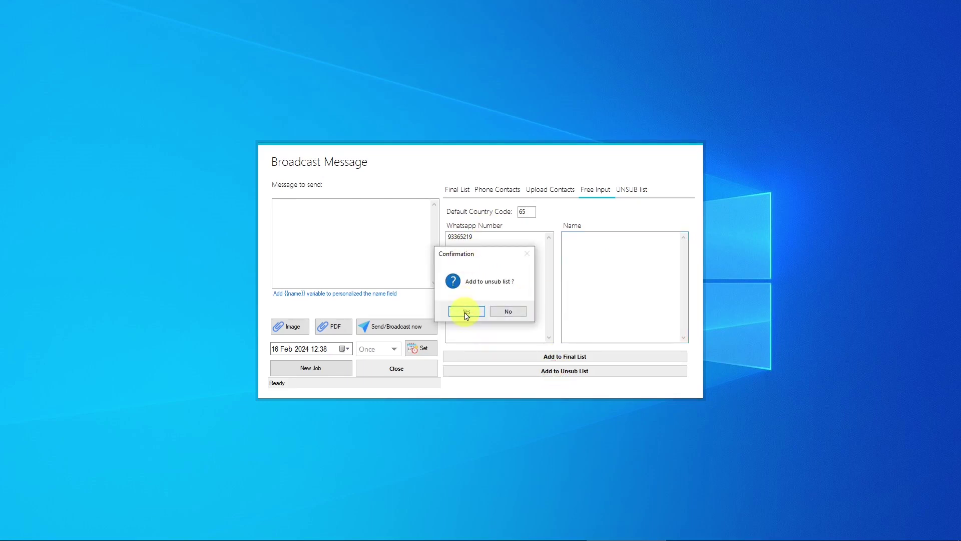
pyautogui.click(465, 311)
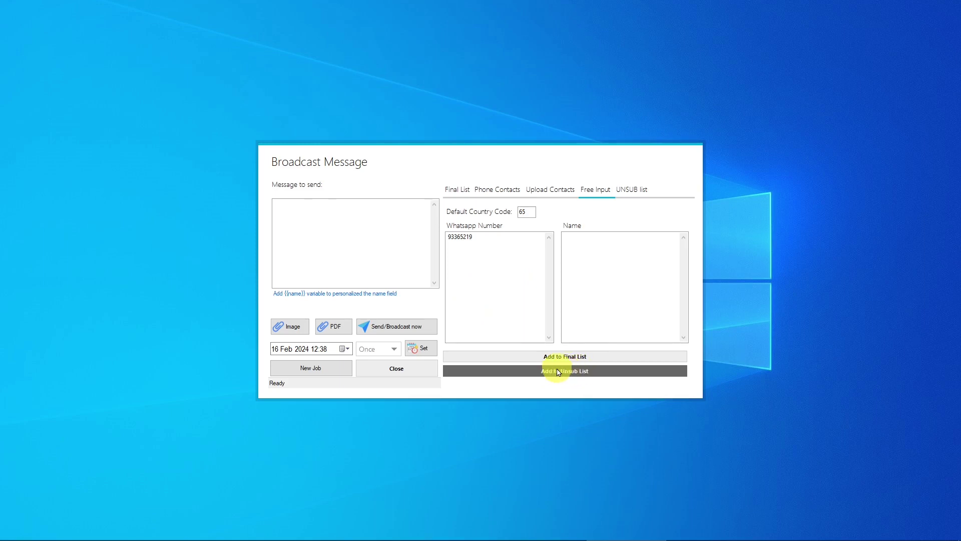
pyautogui.click(635, 188)
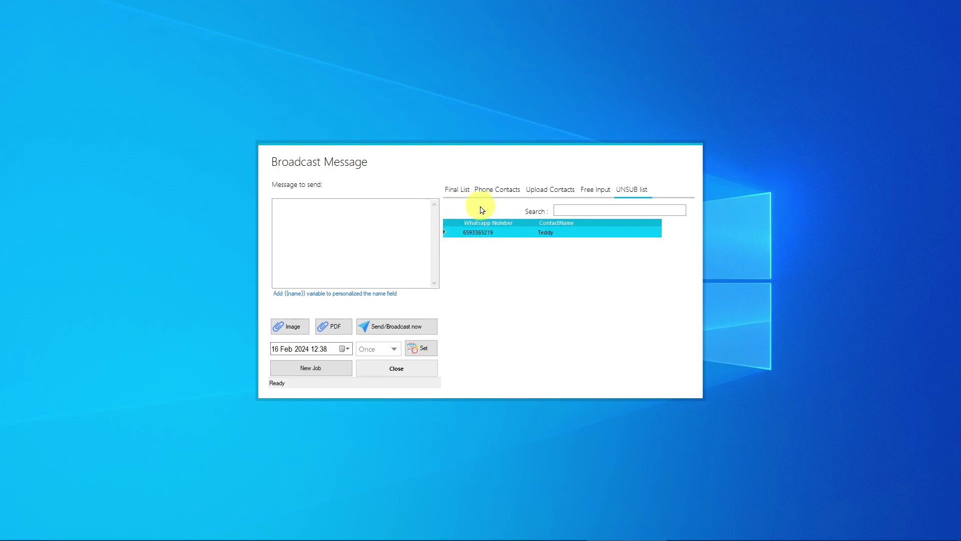
# Look over the final list and group picker without loading, then return to manual entry
pyautogui.click(465, 193)
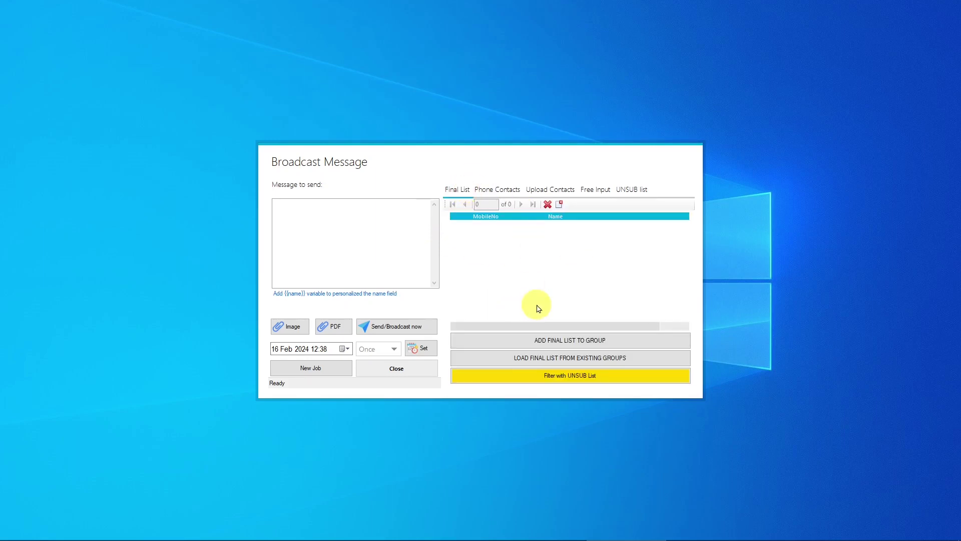
pyautogui.click(537, 358)
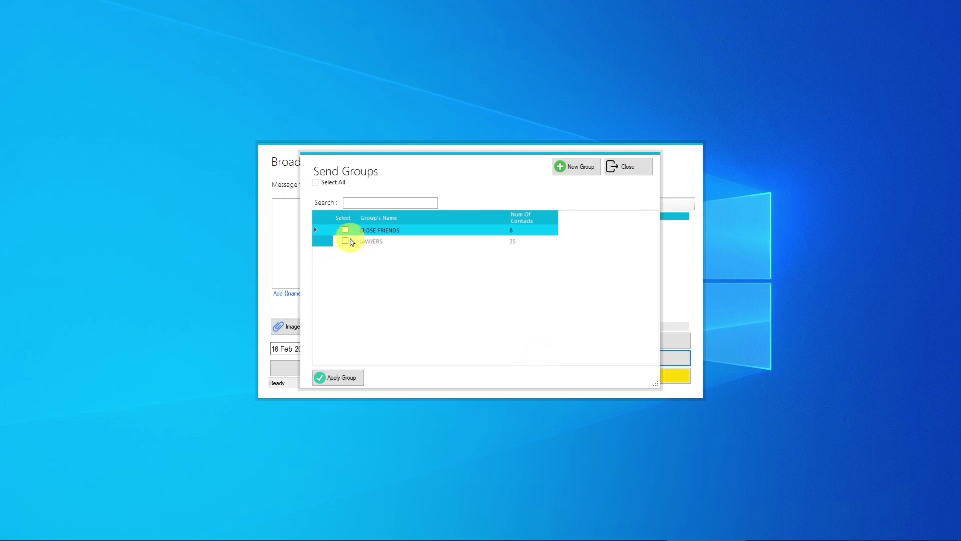
pyautogui.click(628, 169)
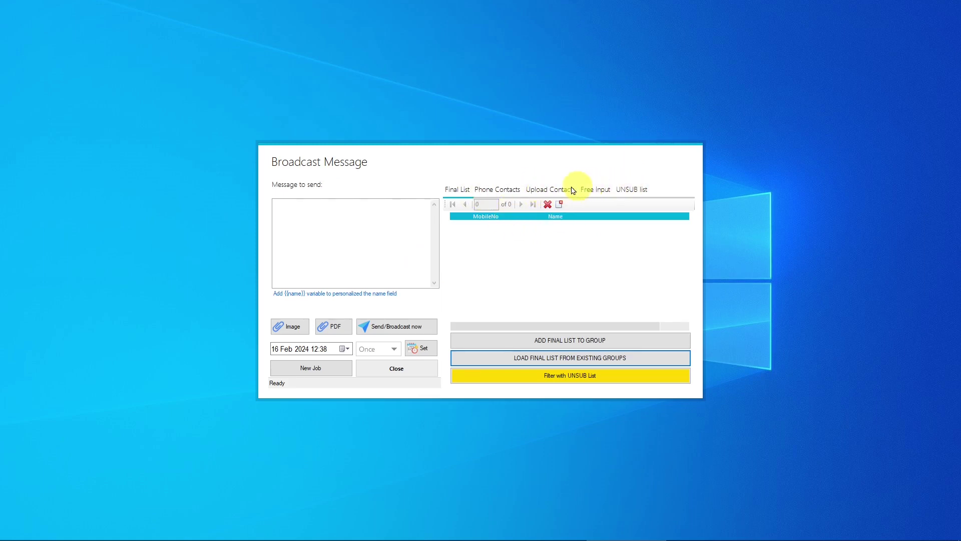
pyautogui.click(602, 190)
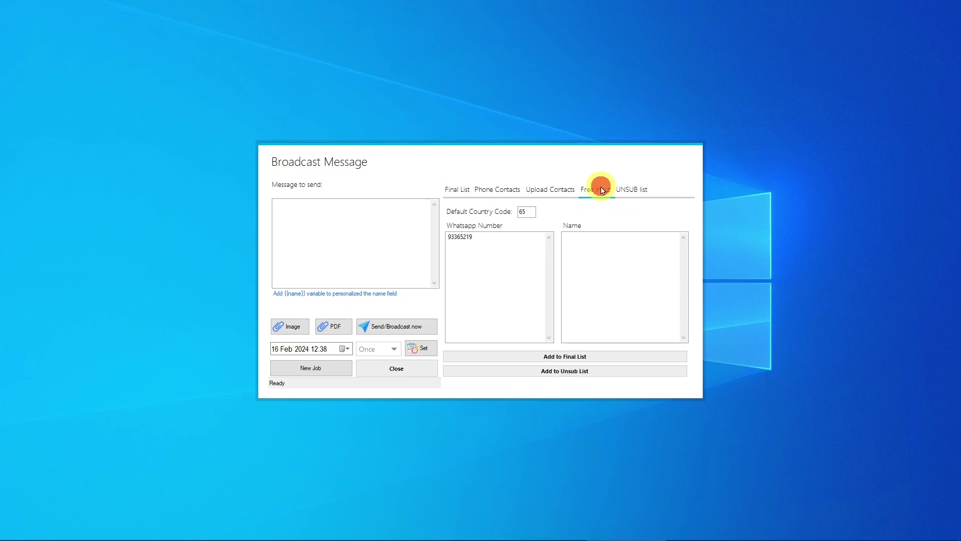
# Add the same number with the contact's name to the final list and view it
pyautogui.click(587, 254)
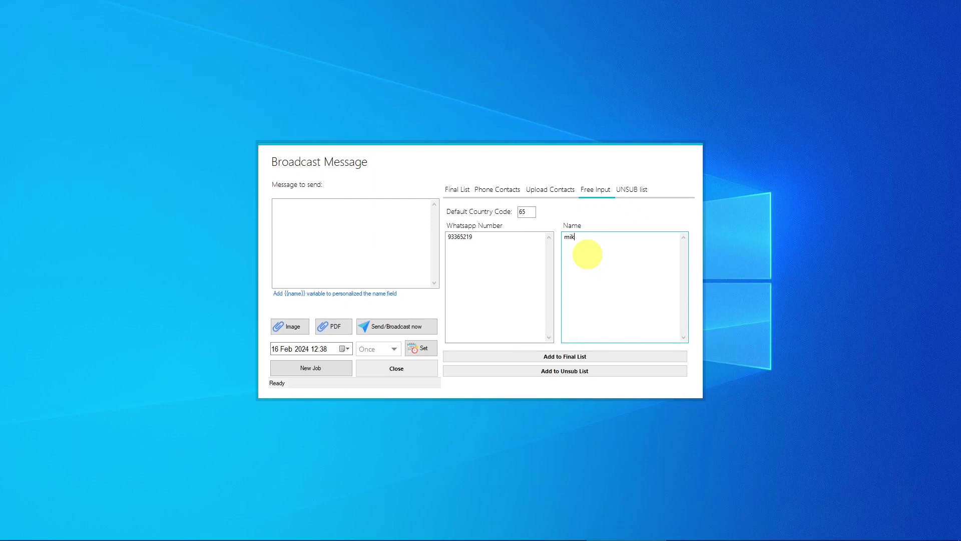
pyautogui.click(565, 356)
pyautogui.click(473, 310)
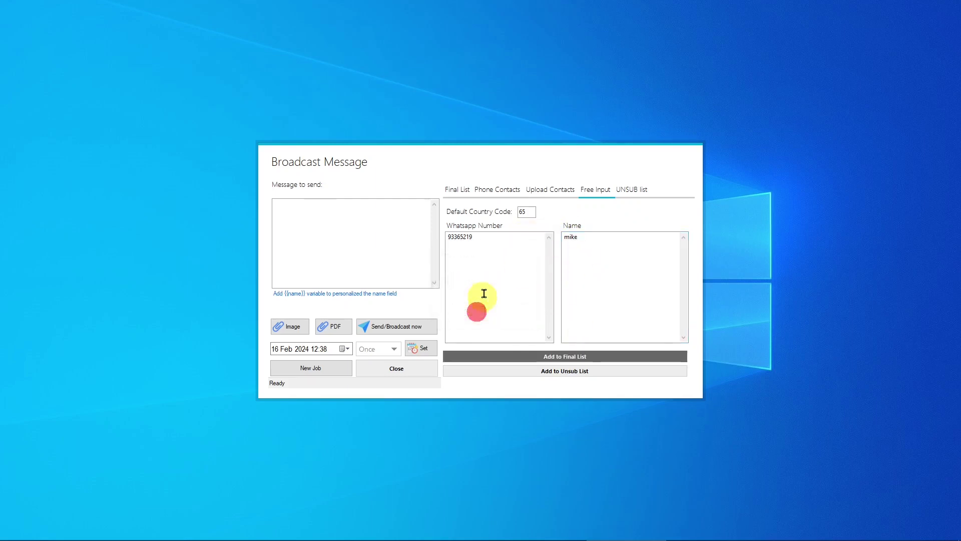
pyautogui.click(457, 190)
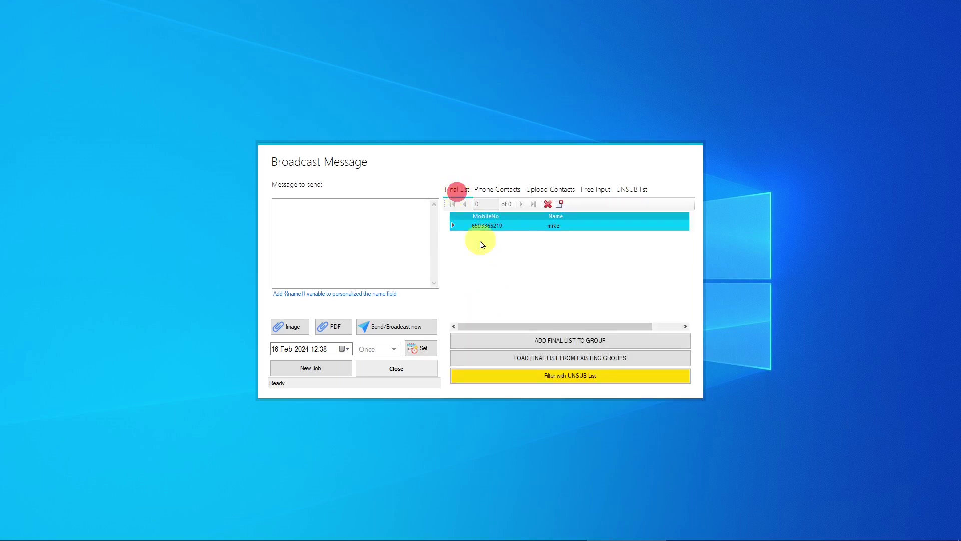
# Add the final list's contact to the CLOSE FRIENDS group
pyautogui.click(561, 339)
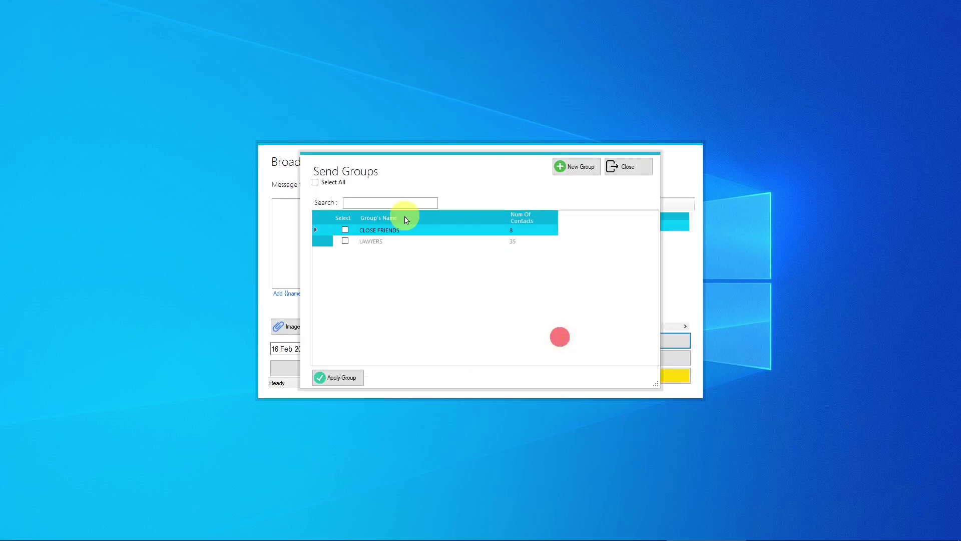
pyautogui.click(345, 230)
pyautogui.click(335, 378)
pyautogui.click(483, 312)
pyautogui.click(511, 305)
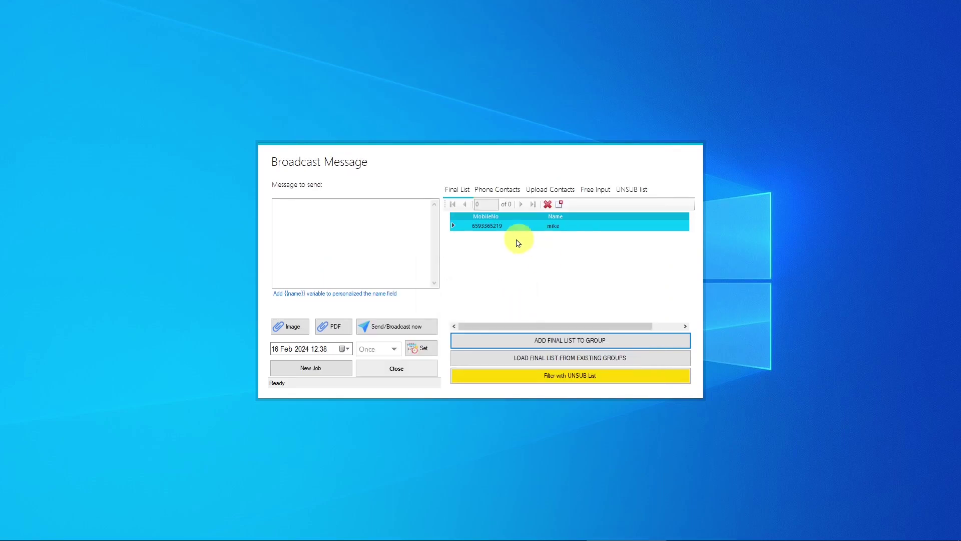
# Close the broadcast form and start a new broadcast message
pyautogui.click(391, 376)
pyautogui.click(452, 307)
pyautogui.click(460, 237)
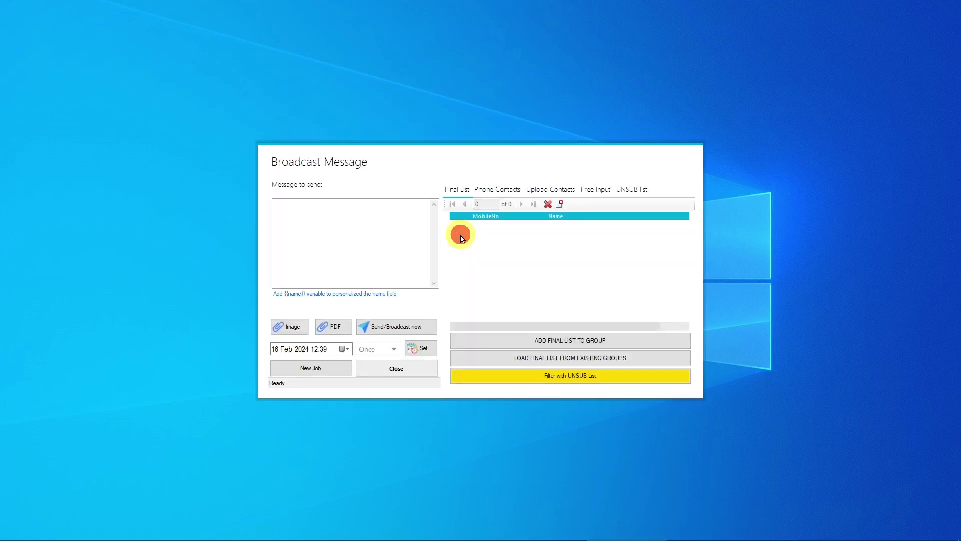
# Load the nine CLOSE FRIENDS contacts into the final list, checking the UNSUB list along the way
pyautogui.click(545, 357)
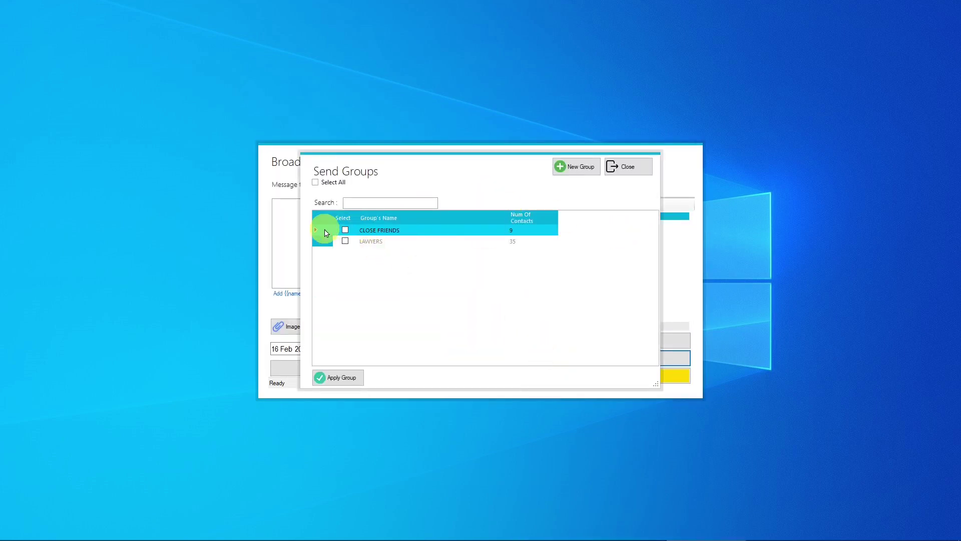
pyautogui.click(346, 230)
pyautogui.click(343, 377)
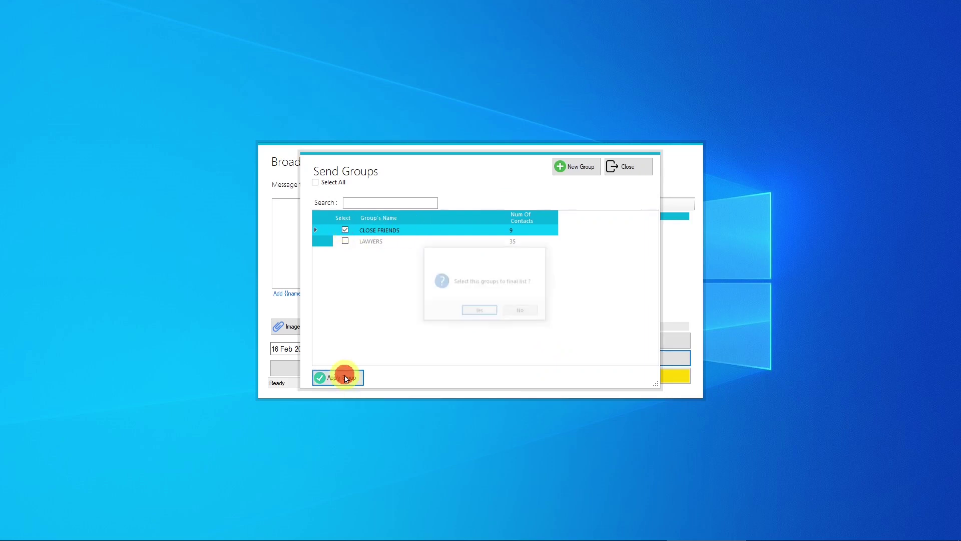
pyautogui.click(474, 311)
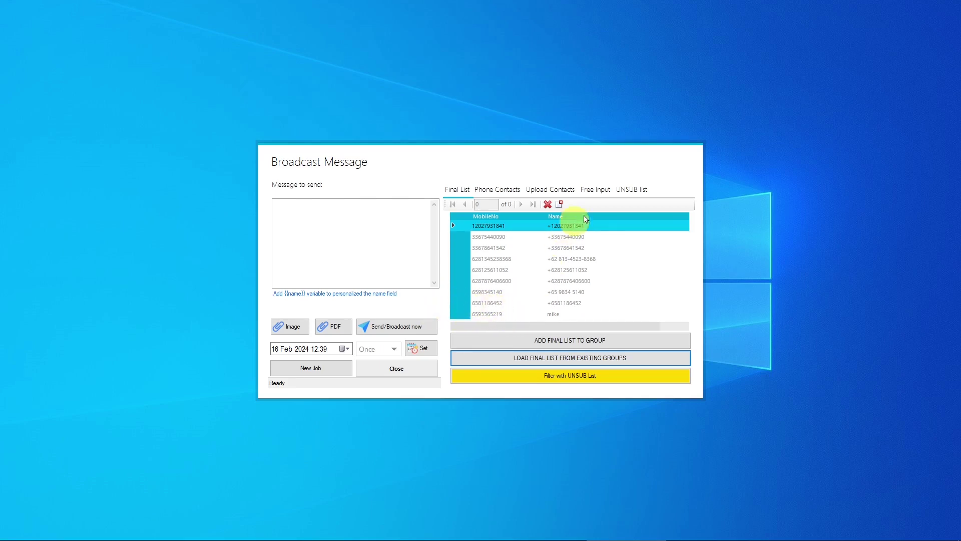
pyautogui.click(633, 189)
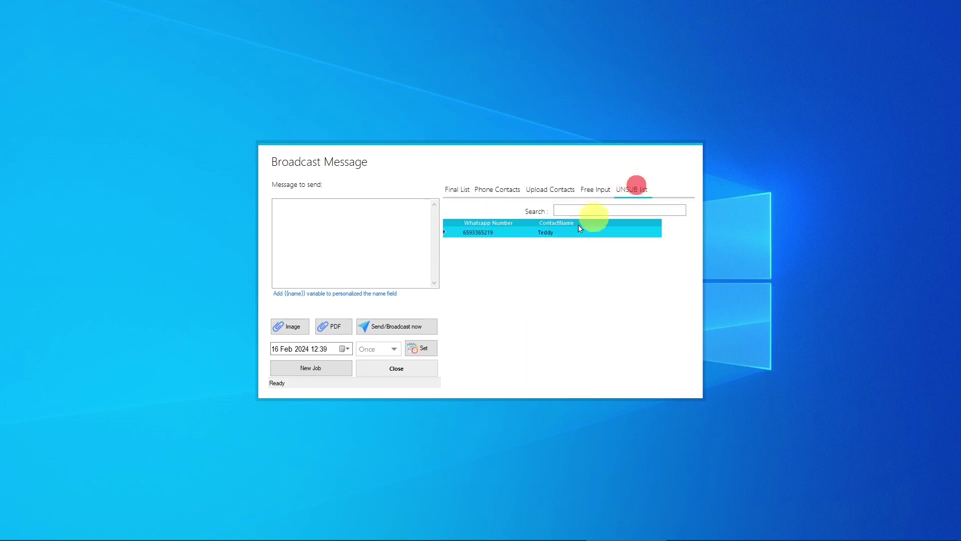
pyautogui.click(453, 189)
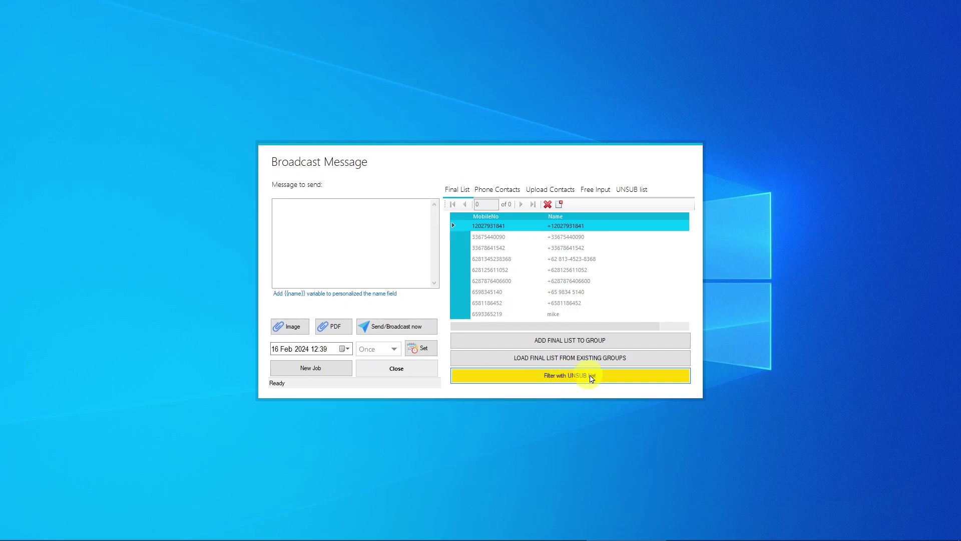
# Filter the final list against the UNSUB list and confirm the unsubscribed number is gone
pyautogui.click(571, 375)
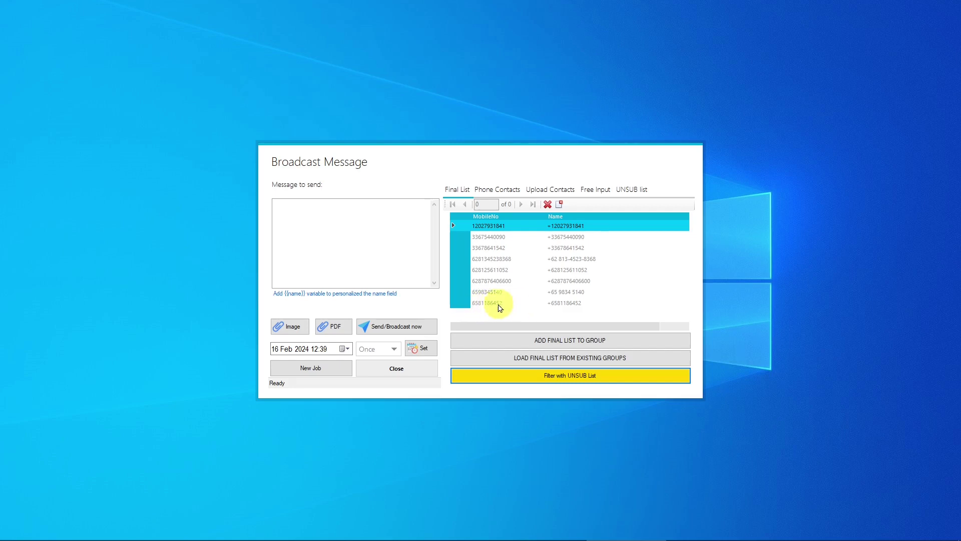
pyautogui.click(630, 190)
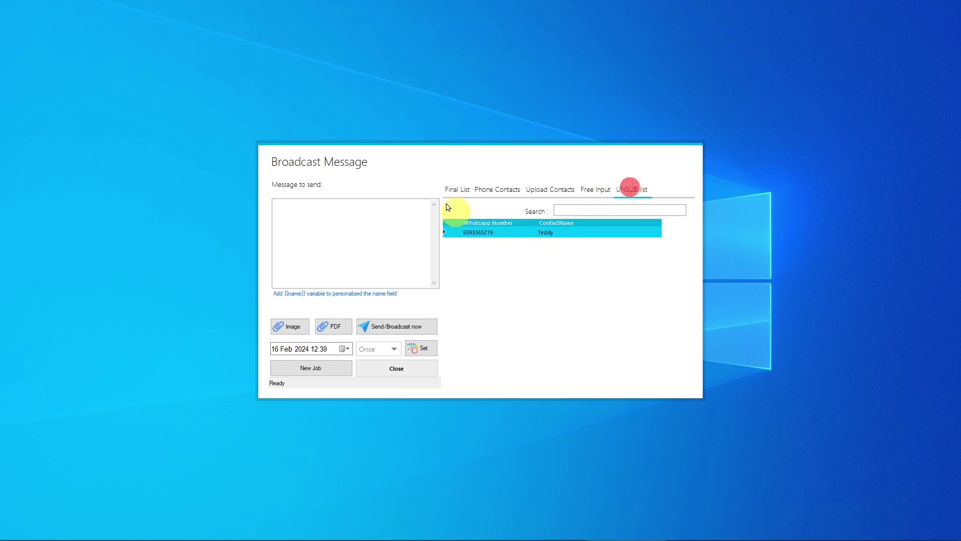
pyautogui.click(456, 189)
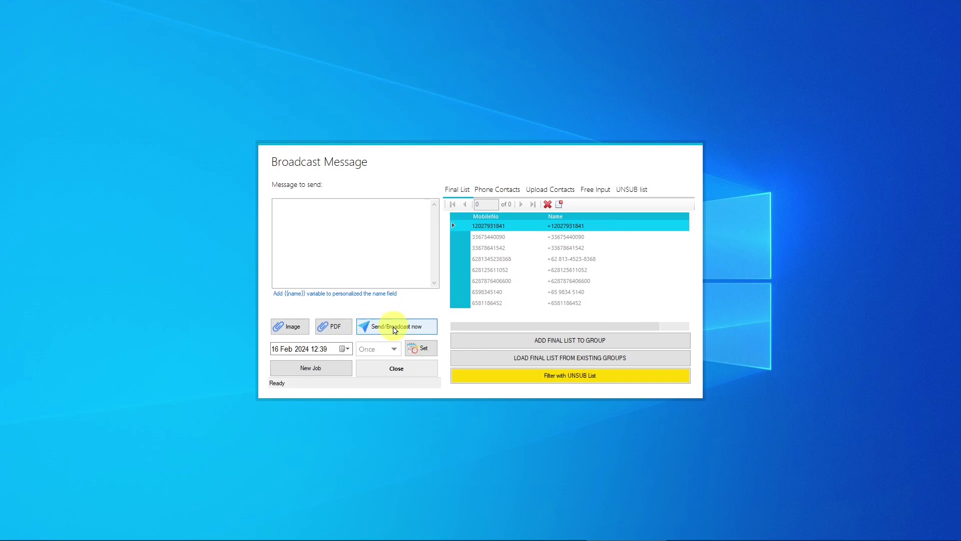
pyautogui.click(306, 217)
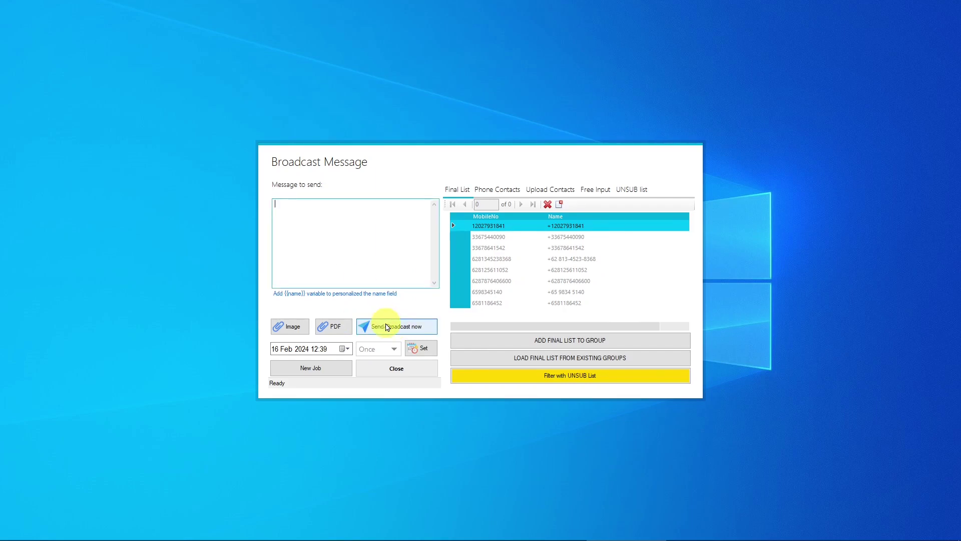
# Exit the broadcast form back to the dashboard and open the Auto Reply keyword list
pyautogui.click(395, 369)
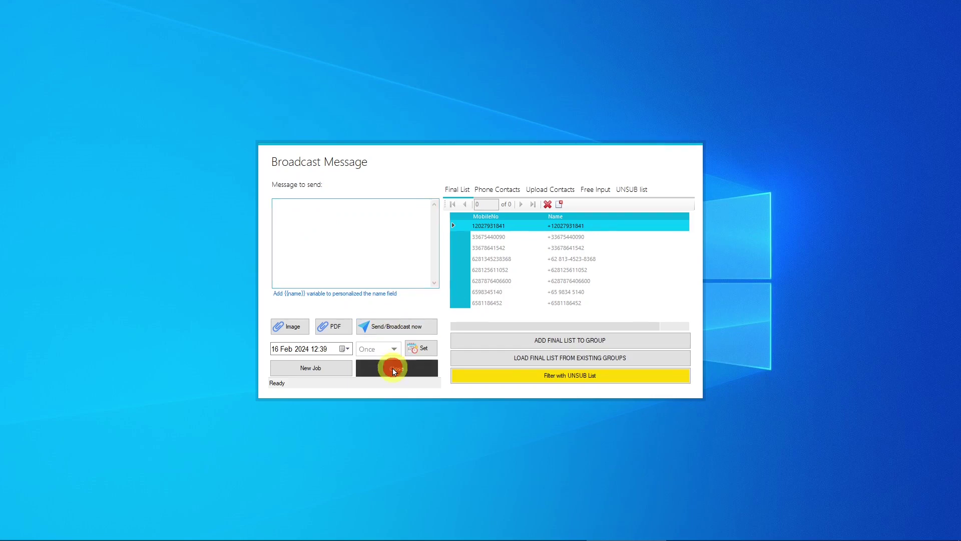
pyautogui.click(463, 311)
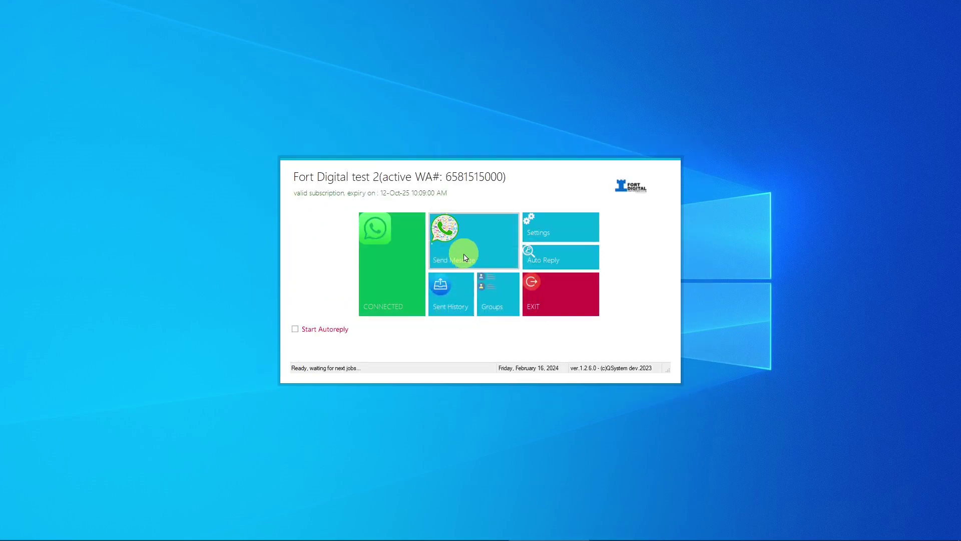
pyautogui.click(488, 233)
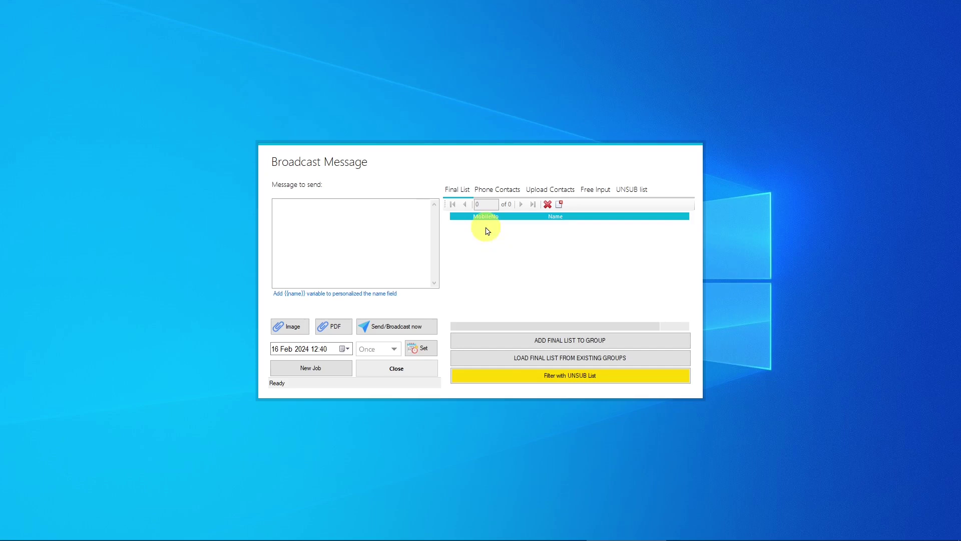
pyautogui.click(377, 365)
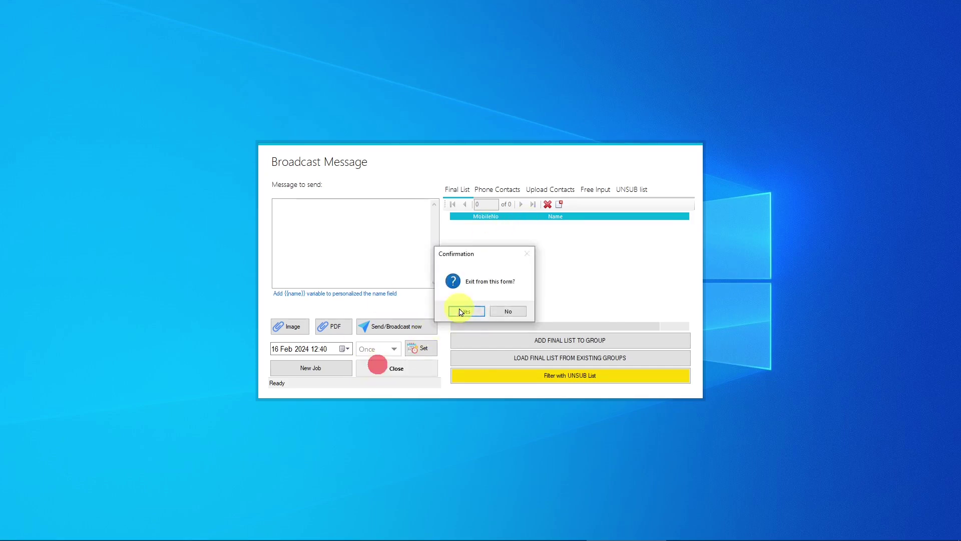
pyautogui.click(461, 312)
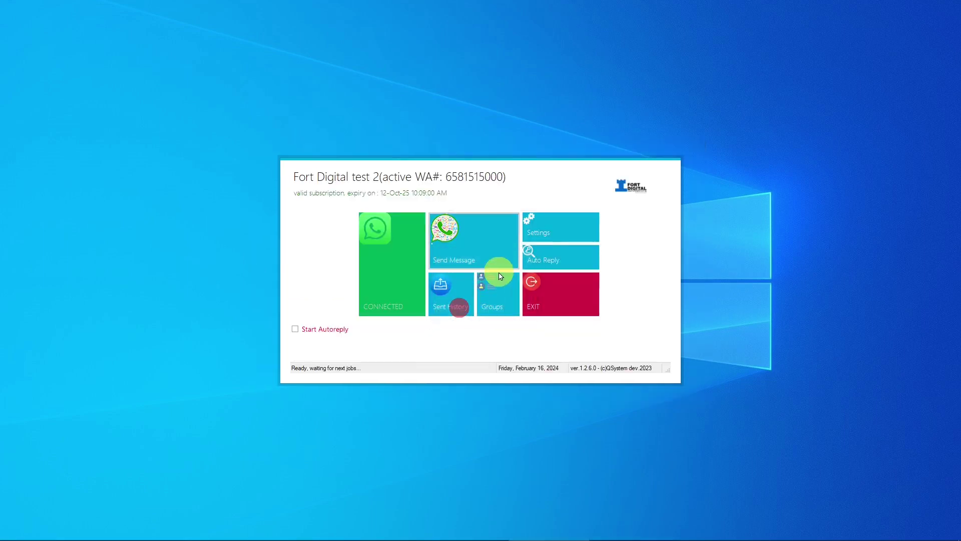
pyautogui.click(554, 250)
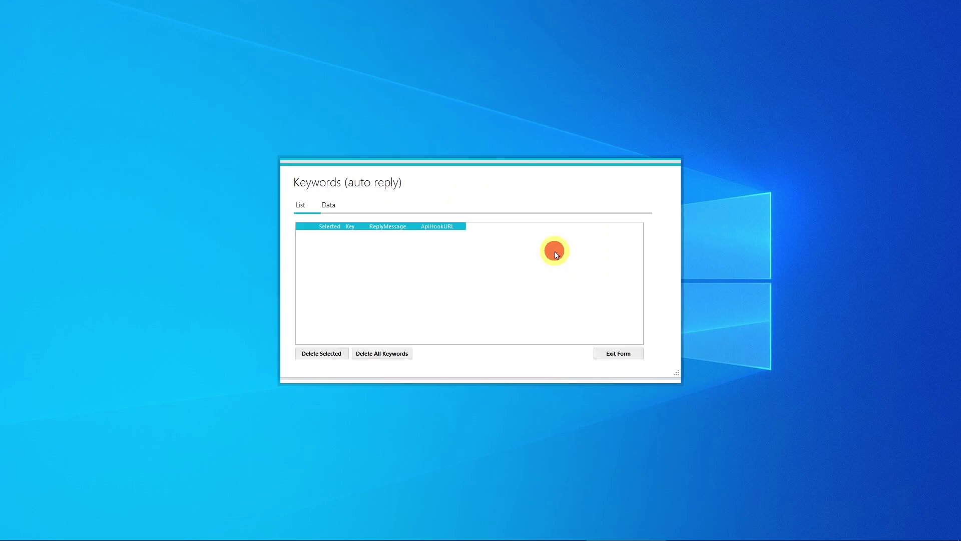
# Add keyword 'hi' with reply 'Thank You for contacting us', keeping the reply text for reuse
pyautogui.click(329, 207)
pyautogui.click(356, 227)
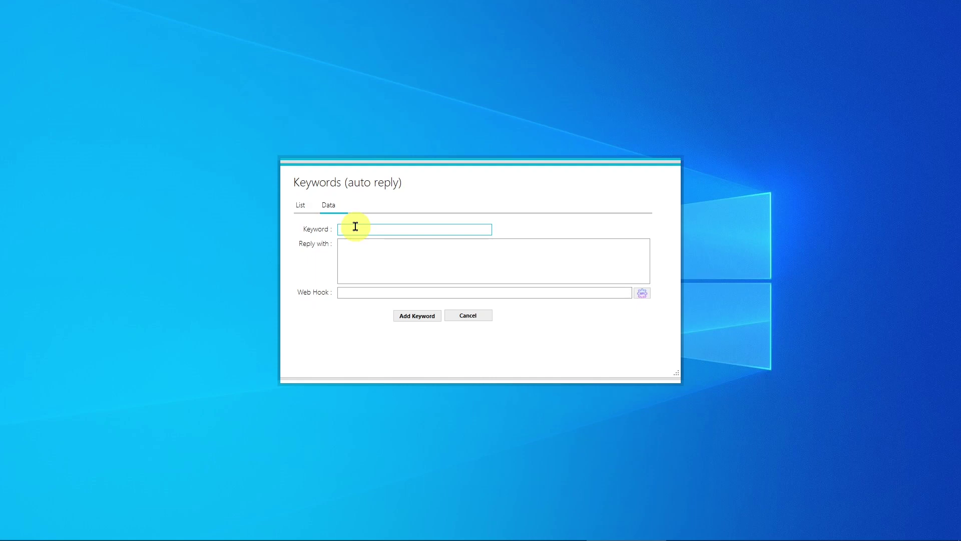
pyautogui.click(372, 253)
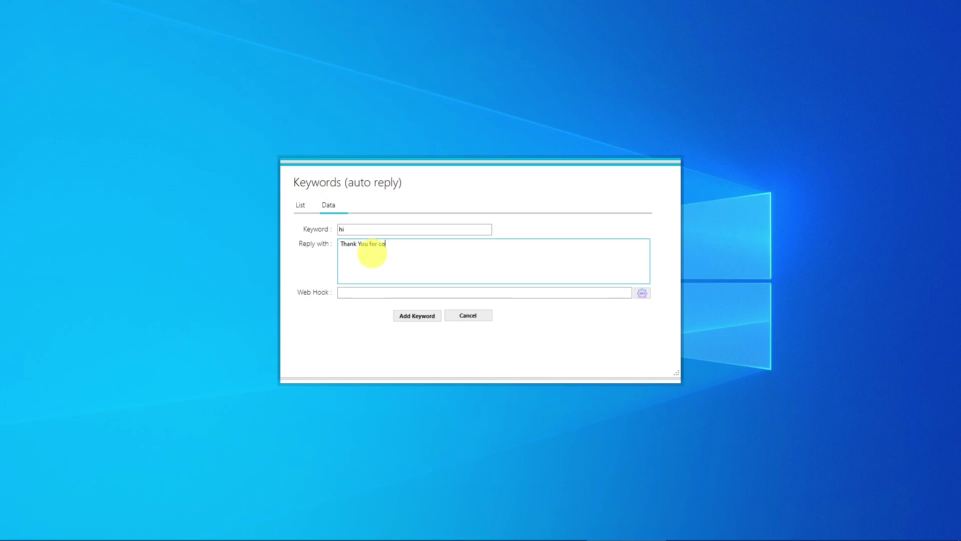
pyautogui.tripleClick(371, 254)
pyautogui.hotkey('ctrl', 'c')
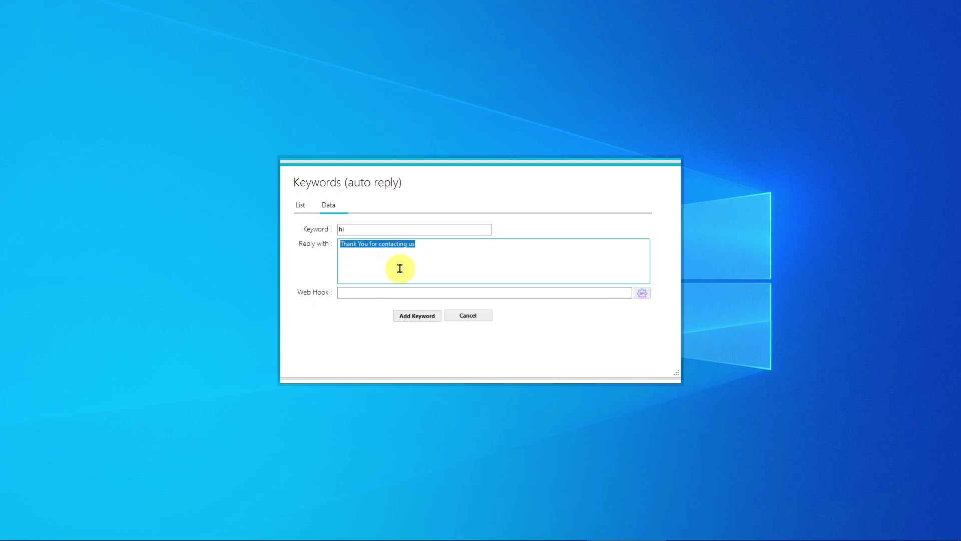
pyautogui.click(407, 313)
pyautogui.click(482, 313)
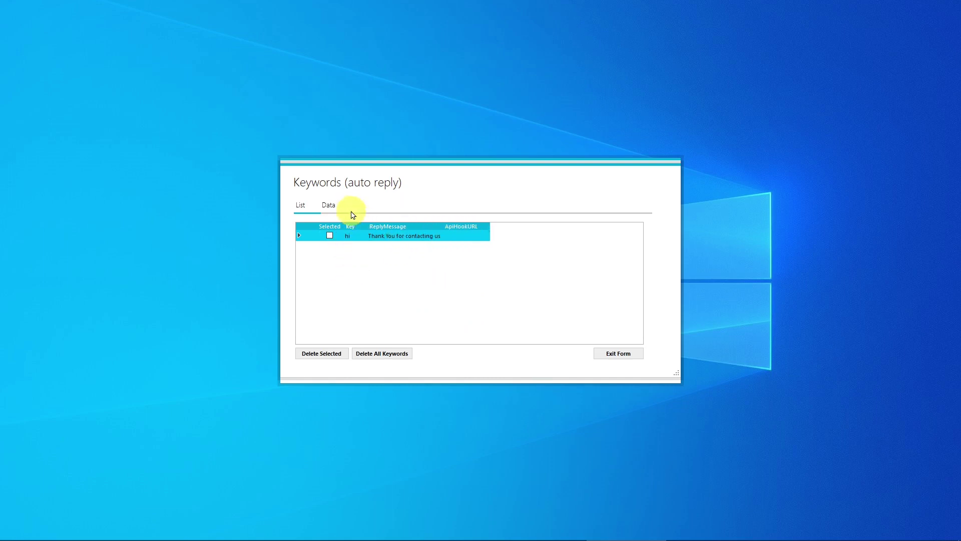
# Add keyword 'hallo' with the pasted thank-you reply
pyautogui.click(330, 205)
pyautogui.click(354, 228)
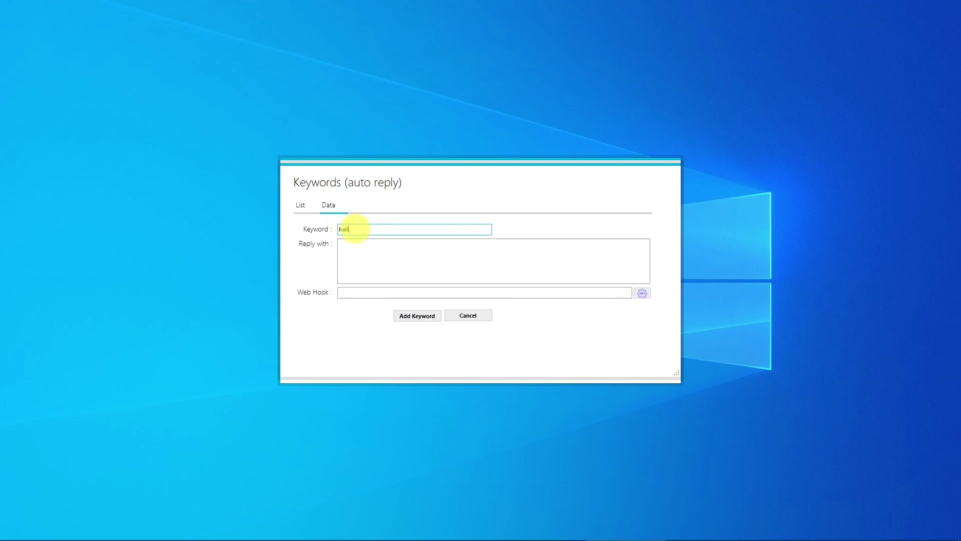
pyautogui.write('hallo')
pyautogui.click(370, 272)
pyautogui.hotkey('ctrl', 'v')
pyautogui.click(409, 315)
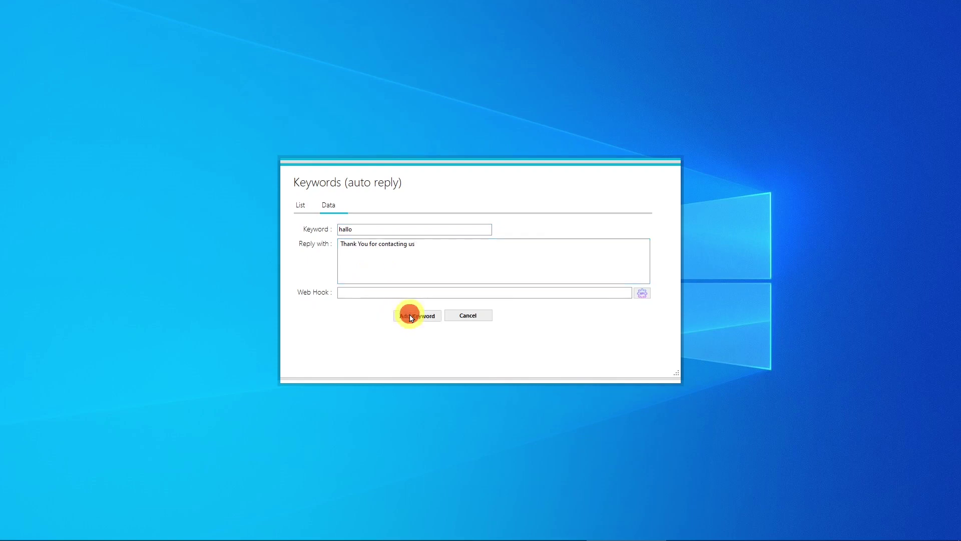
pyautogui.click(480, 312)
# Add keyword 'halo' with the same thank-you reply
pyautogui.click(329, 204)
pyautogui.click(346, 229)
pyautogui.write('halo')
pyautogui.click(365, 253)
pyautogui.hotkey('ctrl', 'v')
pyautogui.click(418, 315)
pyautogui.click(480, 310)
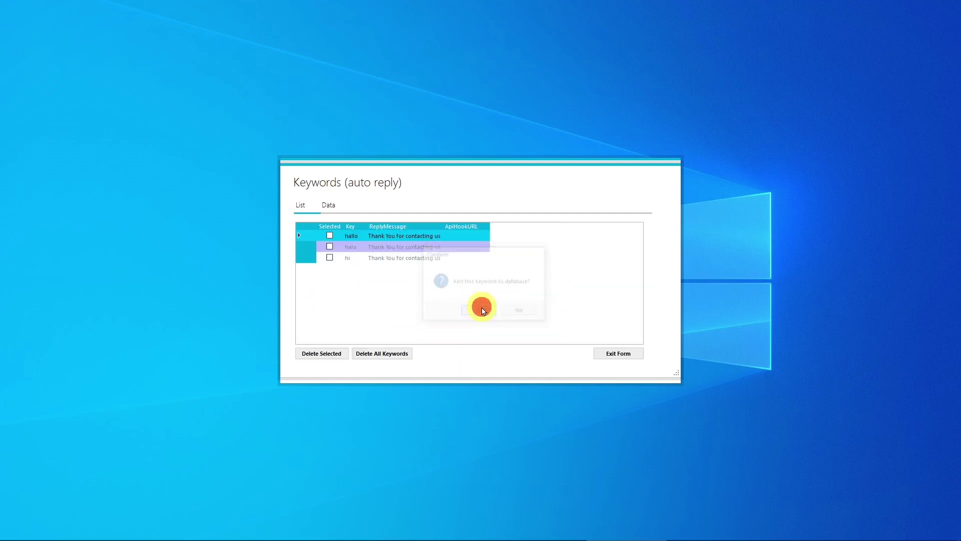
pyautogui.click(329, 205)
# Add keyword 'helo' with the same thank-you reply
pyautogui.click(356, 228)
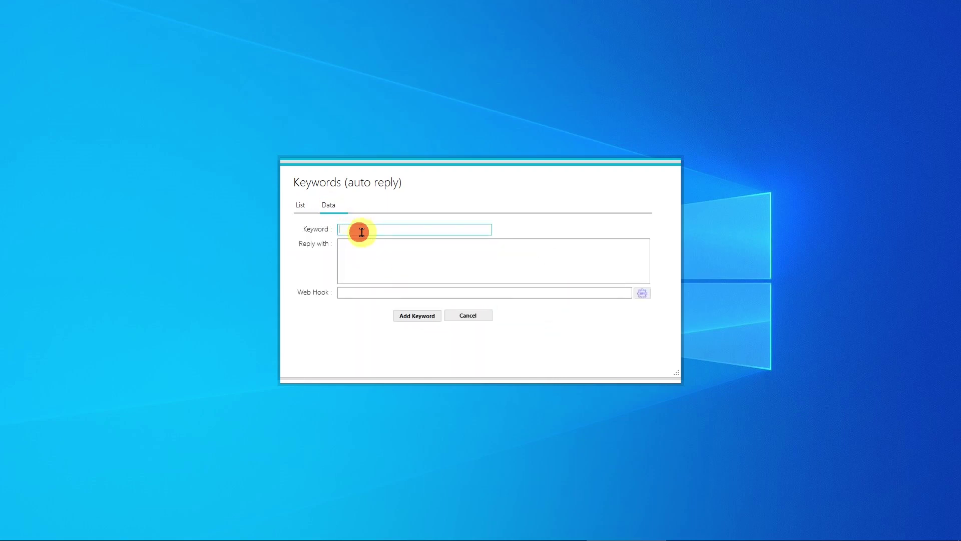
pyautogui.write('helo')
pyautogui.click(403, 262)
pyautogui.hotkey('ctrl', 'v')
pyautogui.click(417, 315)
pyautogui.click(474, 312)
# Add keyword 'hello' with the same reply and return to the main dashboard
pyautogui.click(330, 206)
pyautogui.click(359, 227)
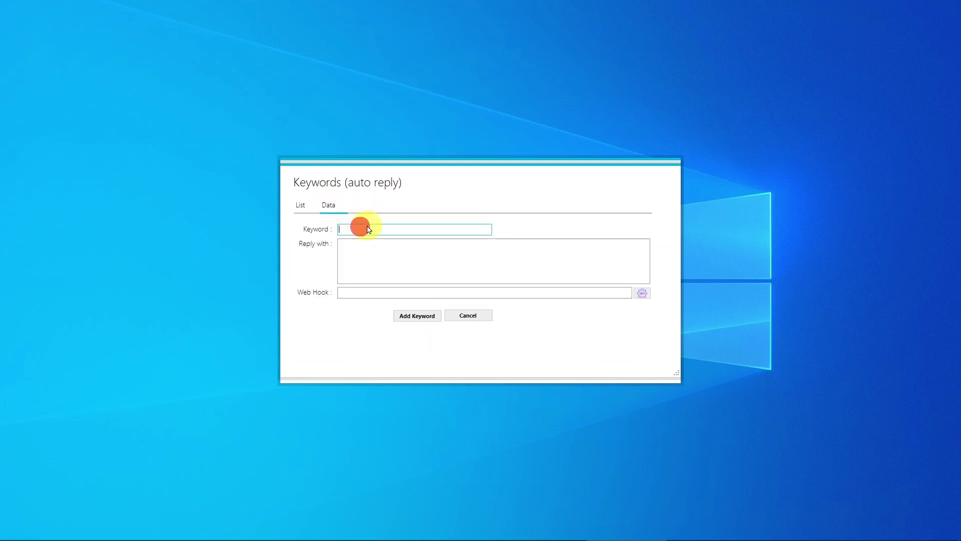
pyautogui.click(356, 274)
pyautogui.hotkey('ctrl', 'v')
pyautogui.click(417, 315)
pyautogui.click(476, 311)
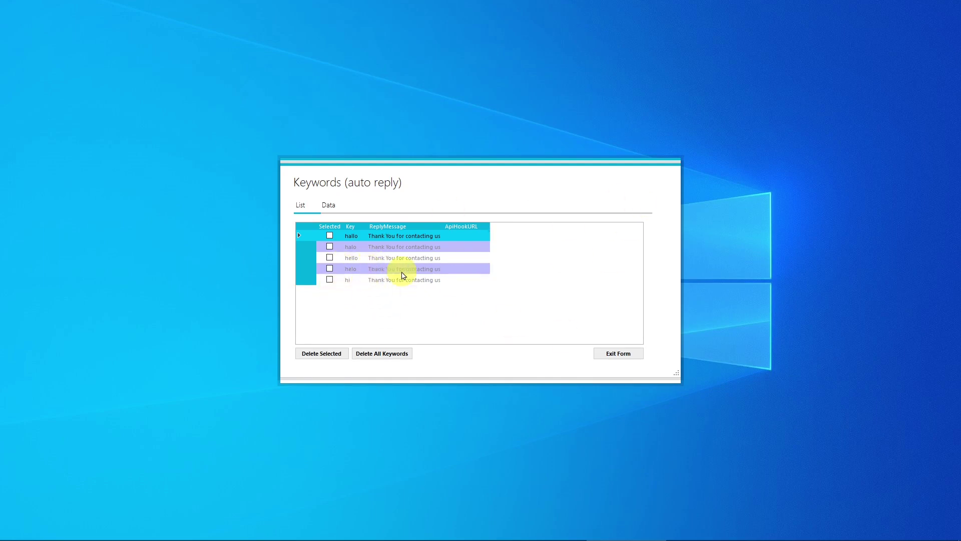
pyautogui.click(609, 355)
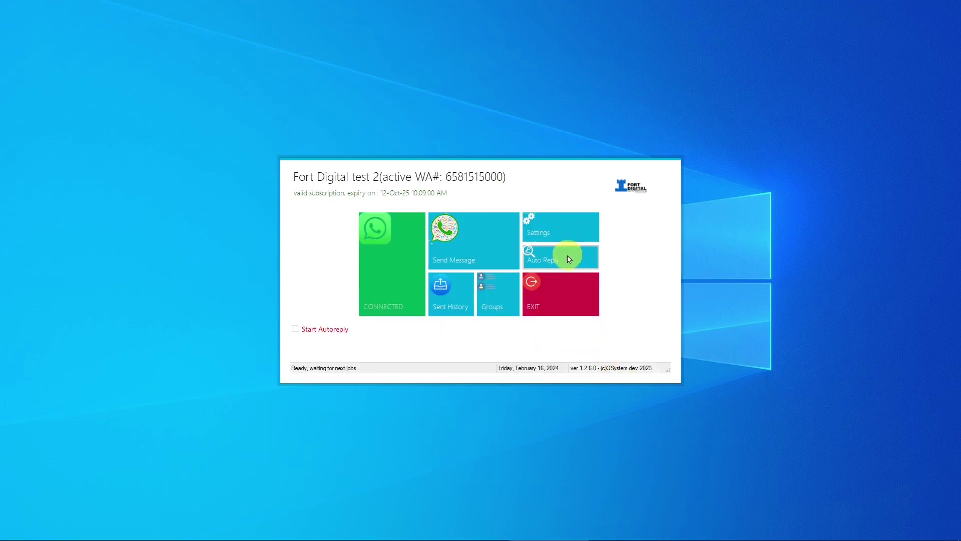
# Tick Start Autoreply on the main window, then review the saved auto-reply keywords and exit
pyautogui.click(295, 330)
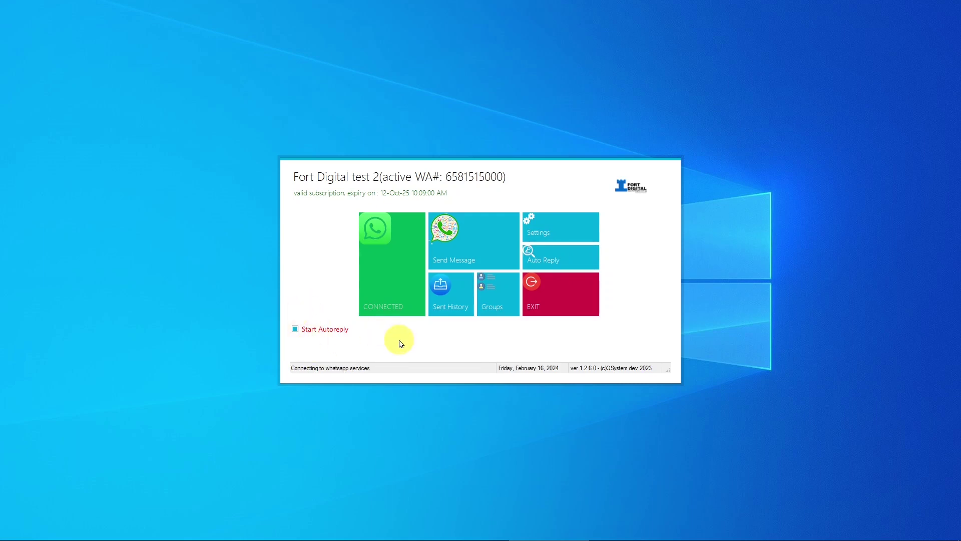
pyautogui.click(581, 257)
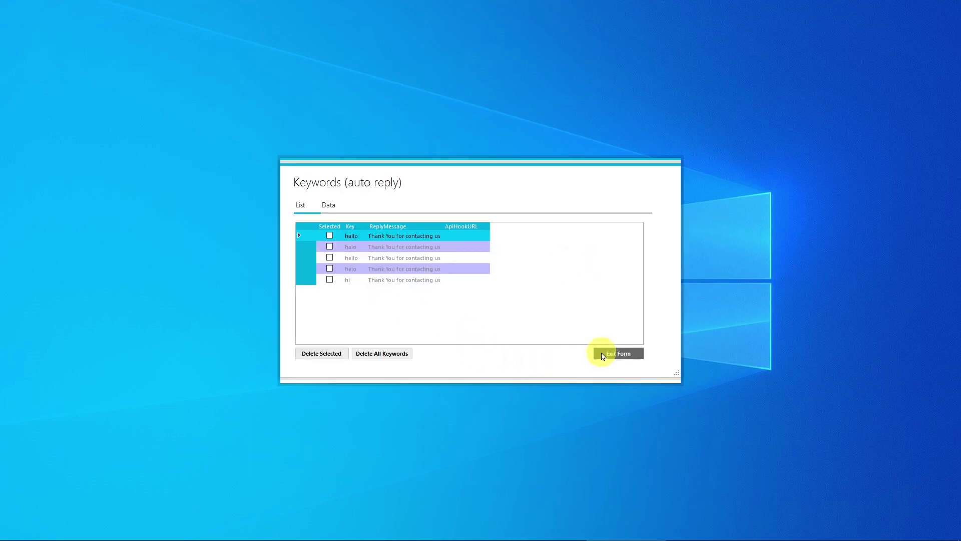
pyautogui.click(603, 350)
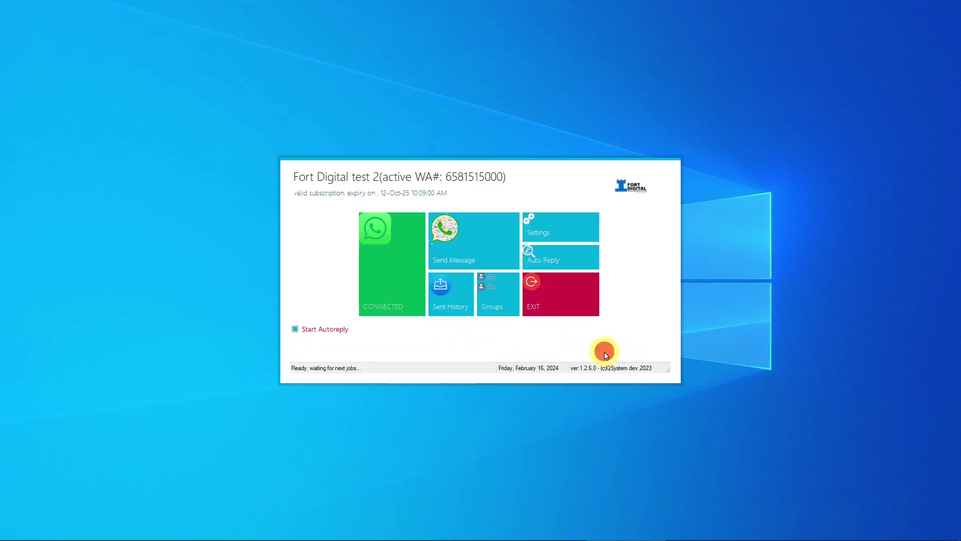